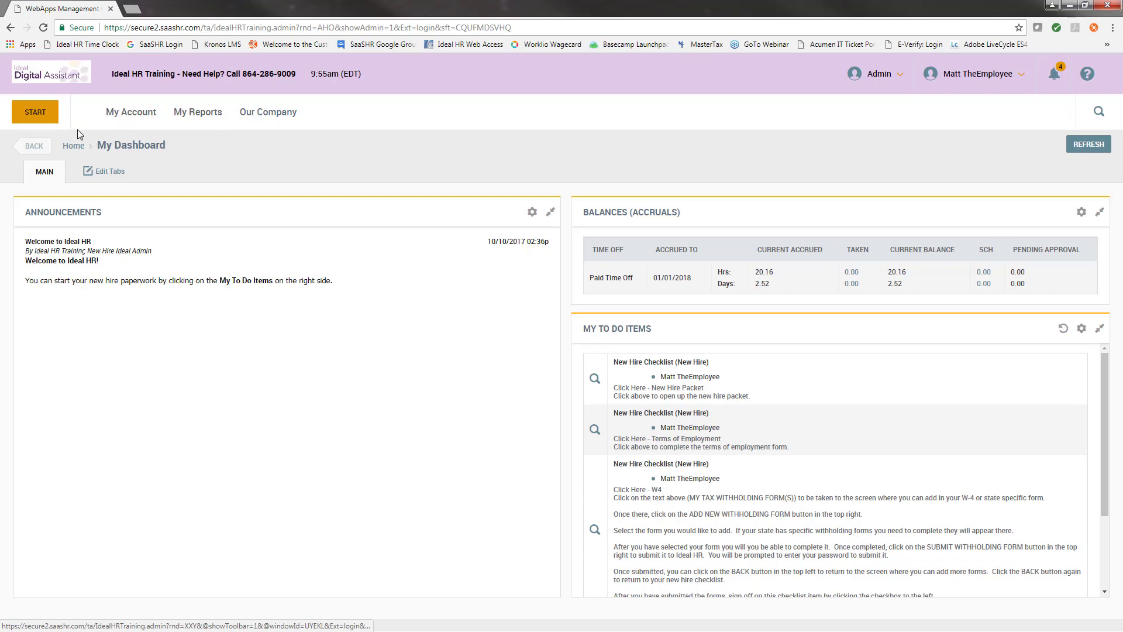
Look through the personal account, reports and company menus on the dashboard.
click(143, 123)
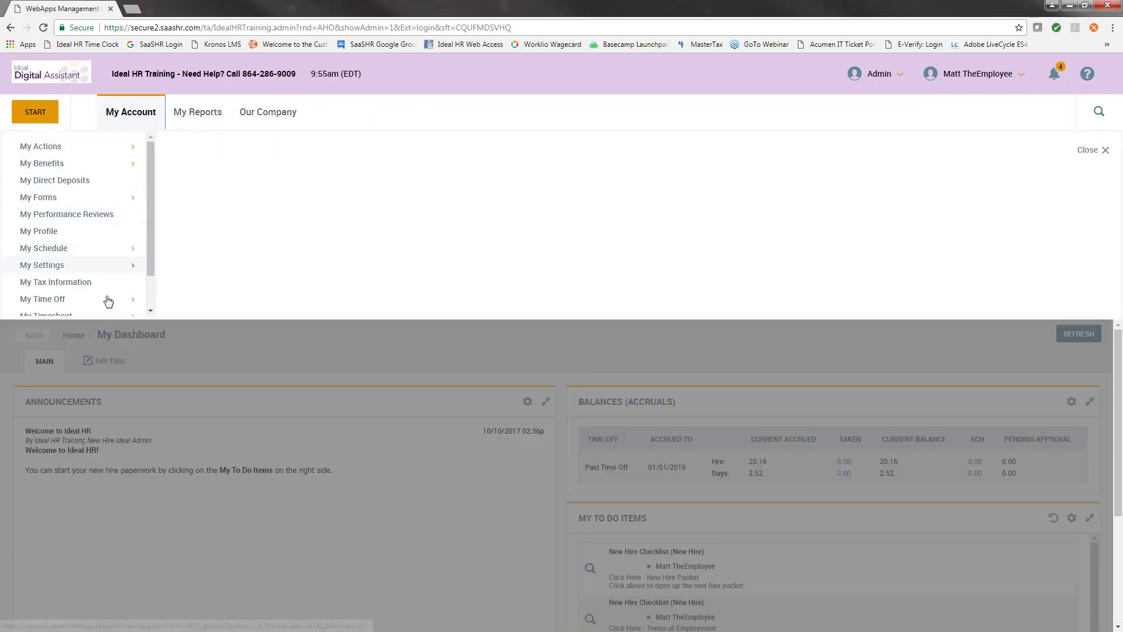
scroll(119, 207, down, 1)
scroll(106, 275, up, 1)
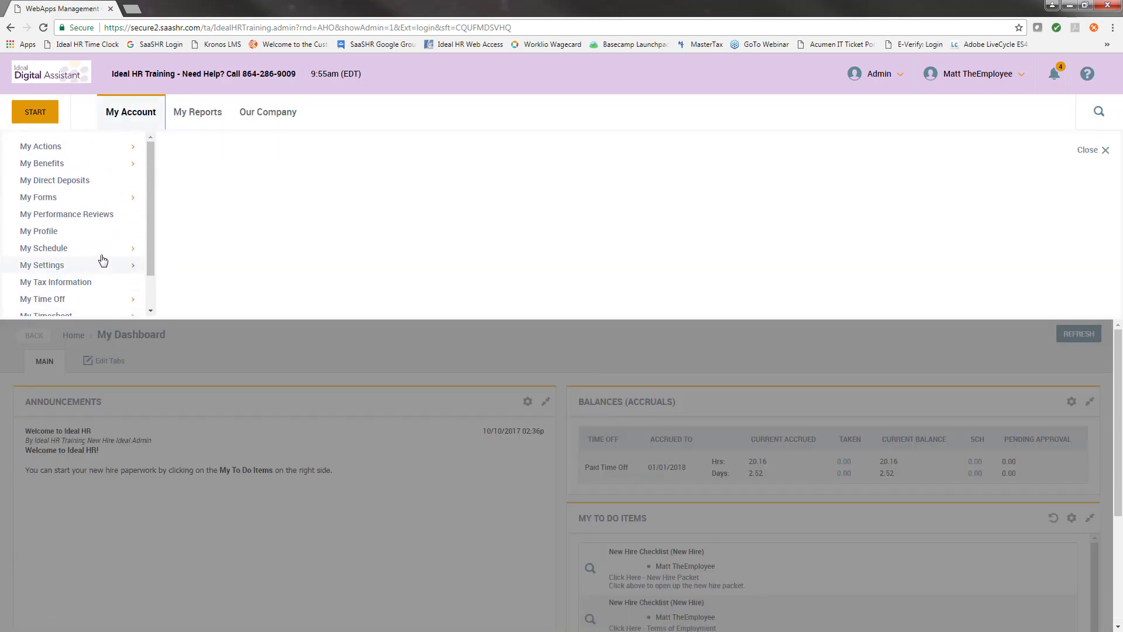
click(127, 114)
click(197, 122)
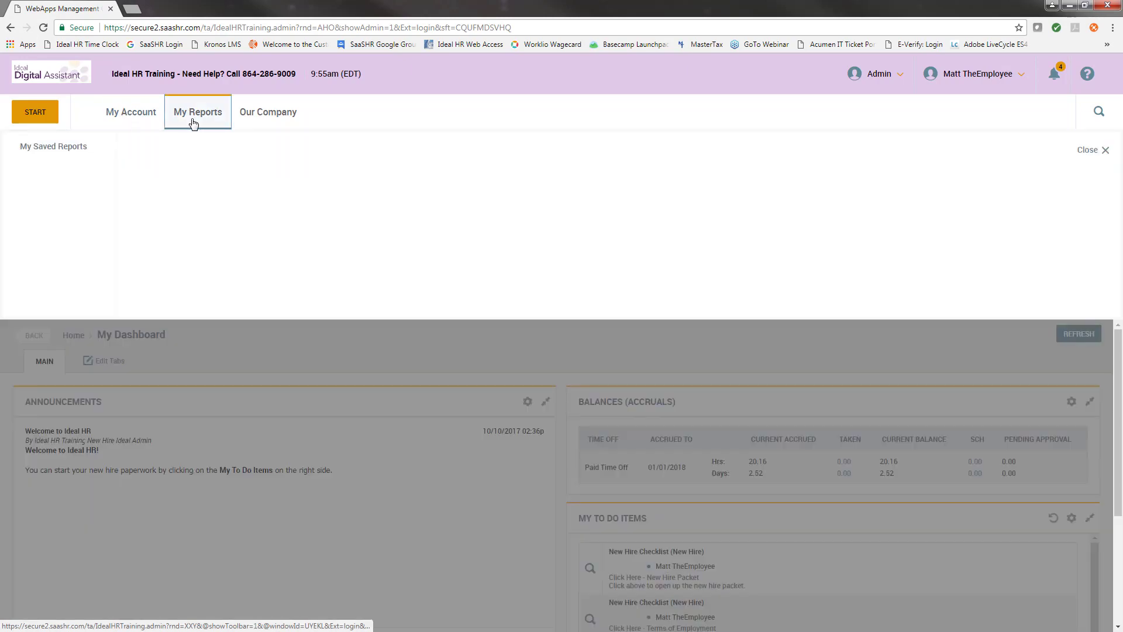
click(257, 114)
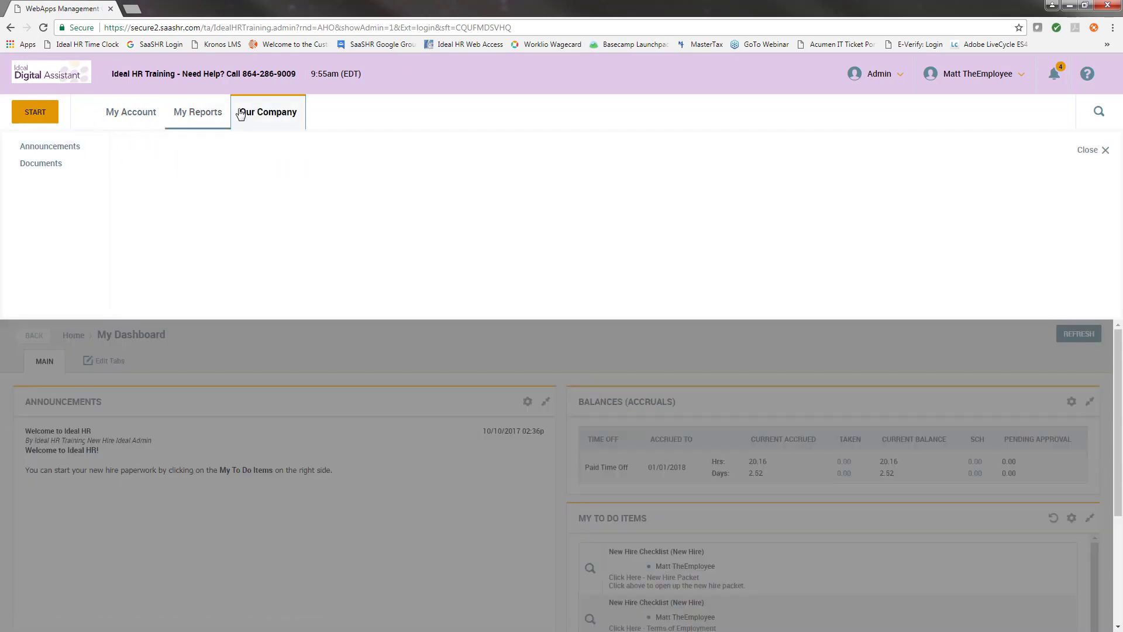
click(261, 107)
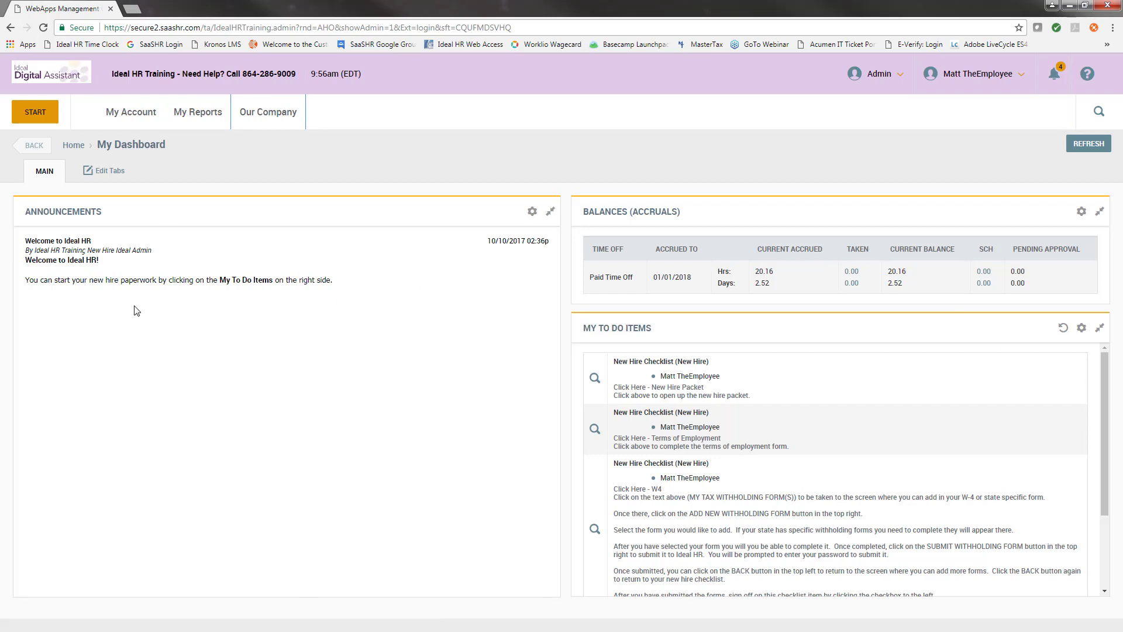
Highlight the Announcements, Balances (Accruals) and My To Do Items titles and the new hire paperwork instruction.
drag(30, 214, 111, 217)
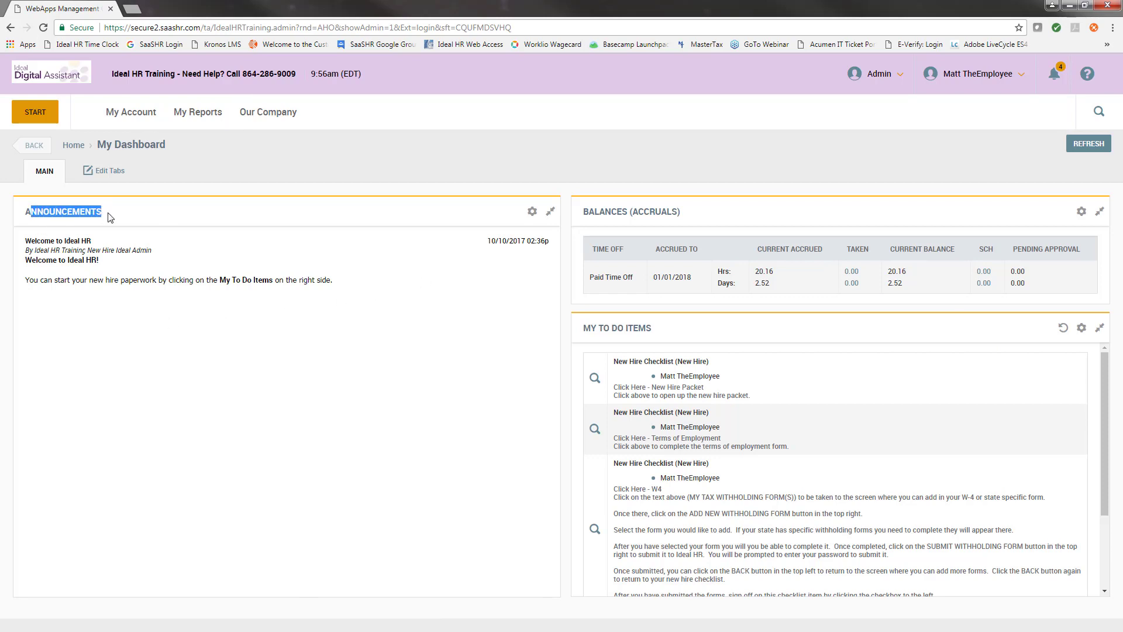
click(111, 218)
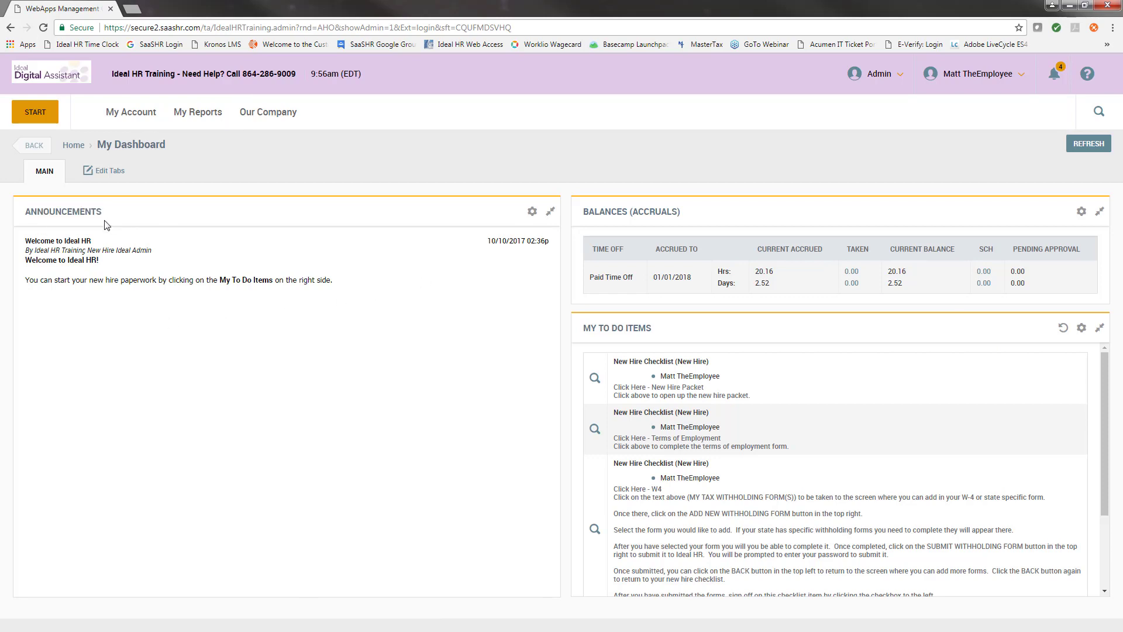
drag(334, 283, 34, 288)
click(97, 299)
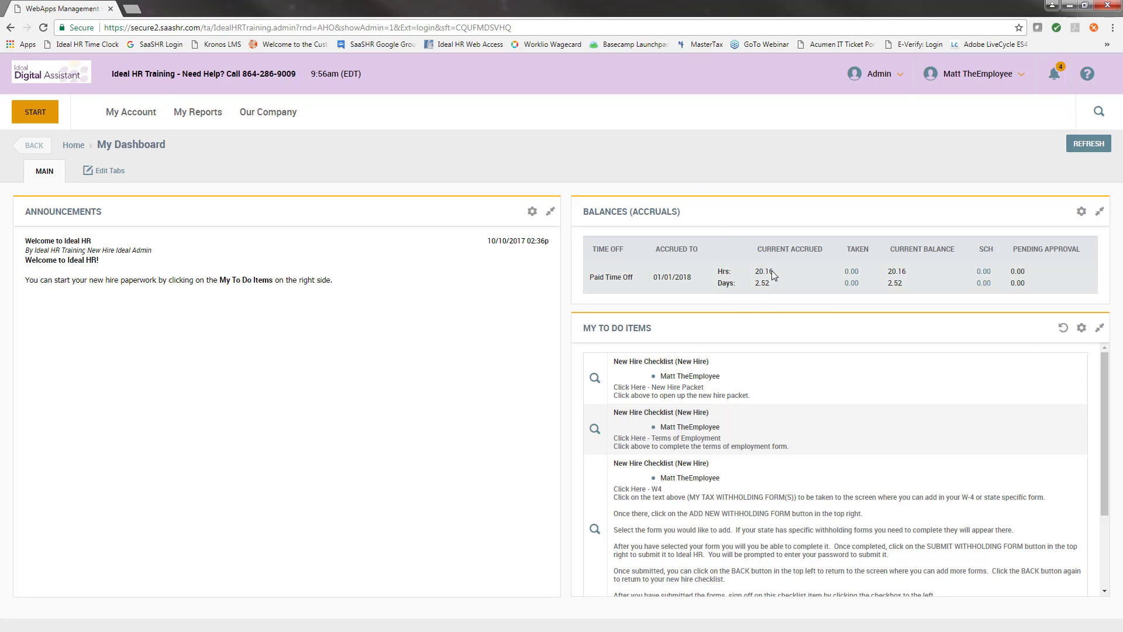
drag(690, 213, 586, 214)
click(723, 206)
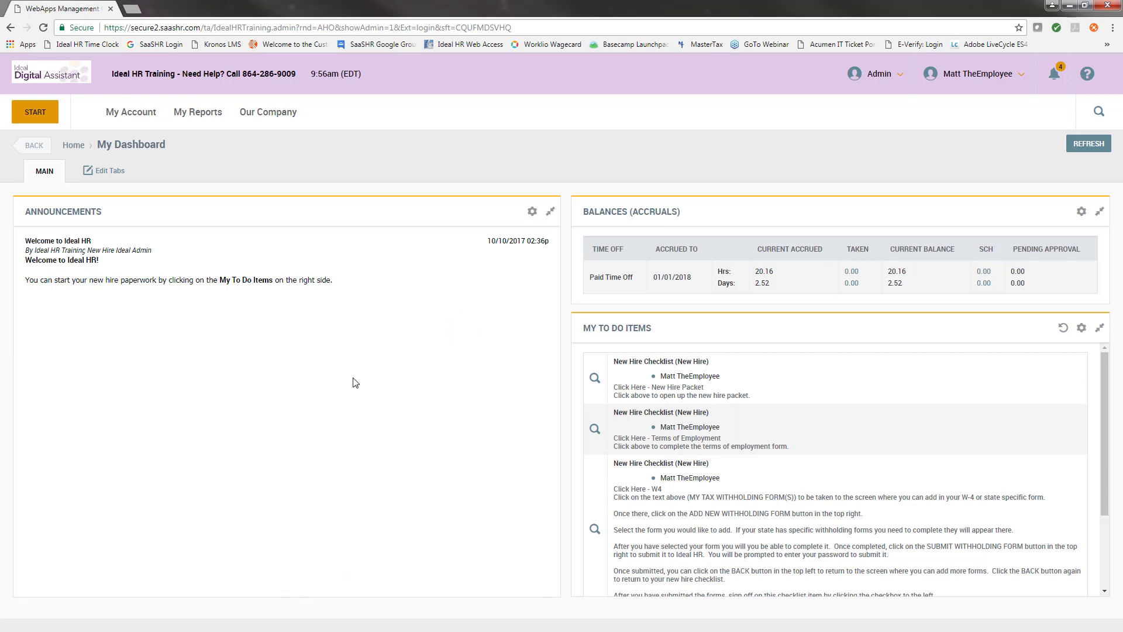
drag(582, 327, 661, 332)
click(661, 333)
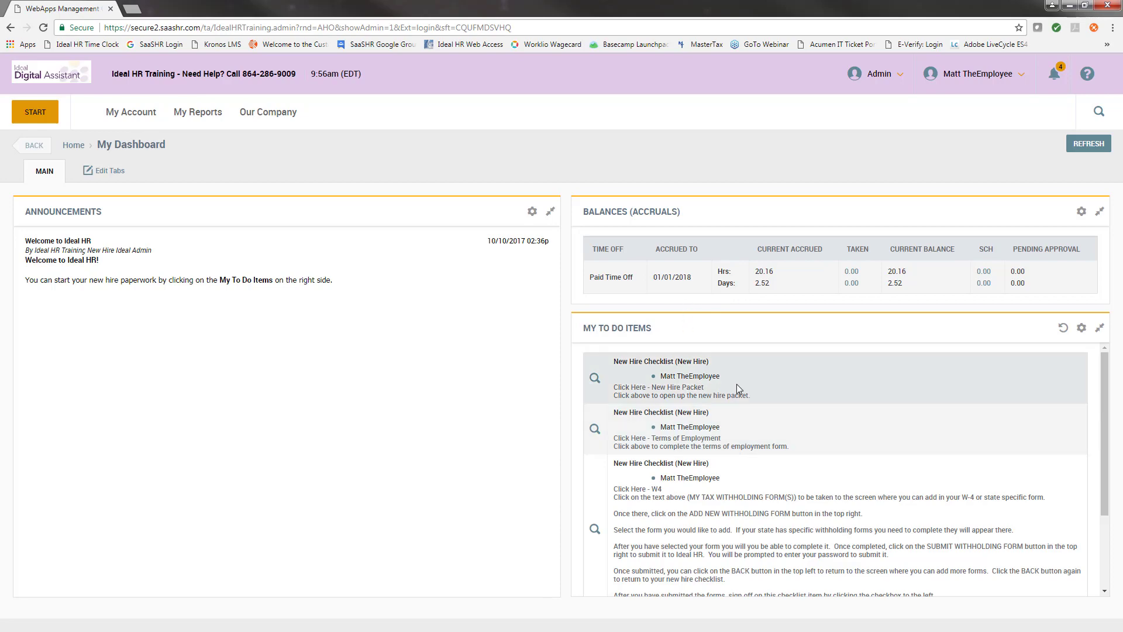
Open the New Hire Checklist from the first to-do item, showing four items at 0%.
scroll(736, 386, down, 1)
scroll(735, 390, down, 2)
scroll(692, 537, up, 4)
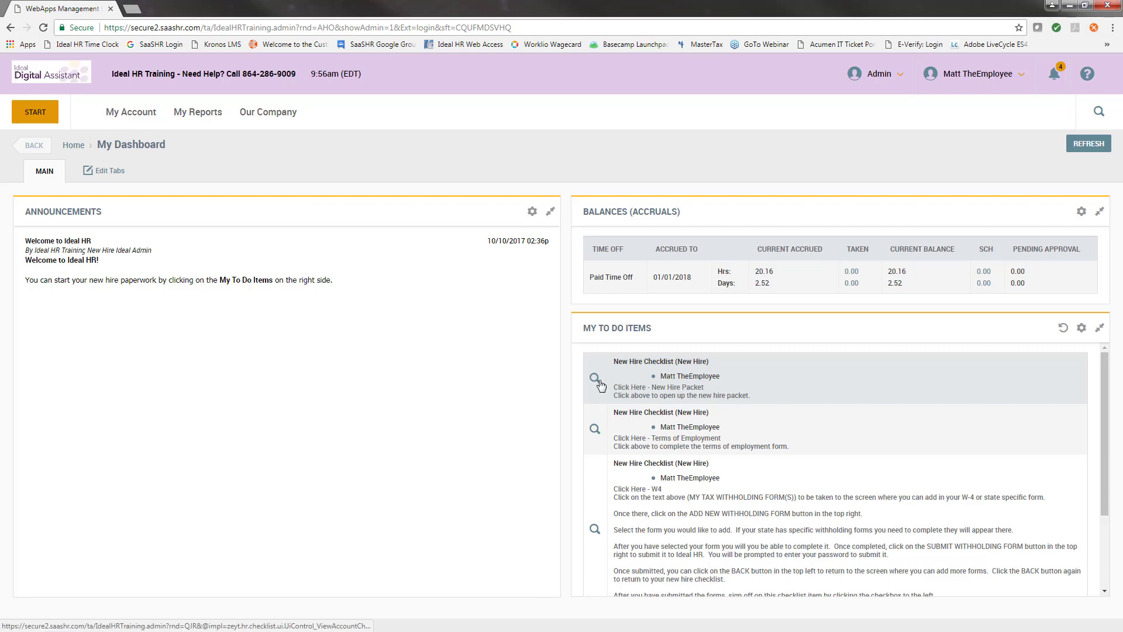
click(595, 379)
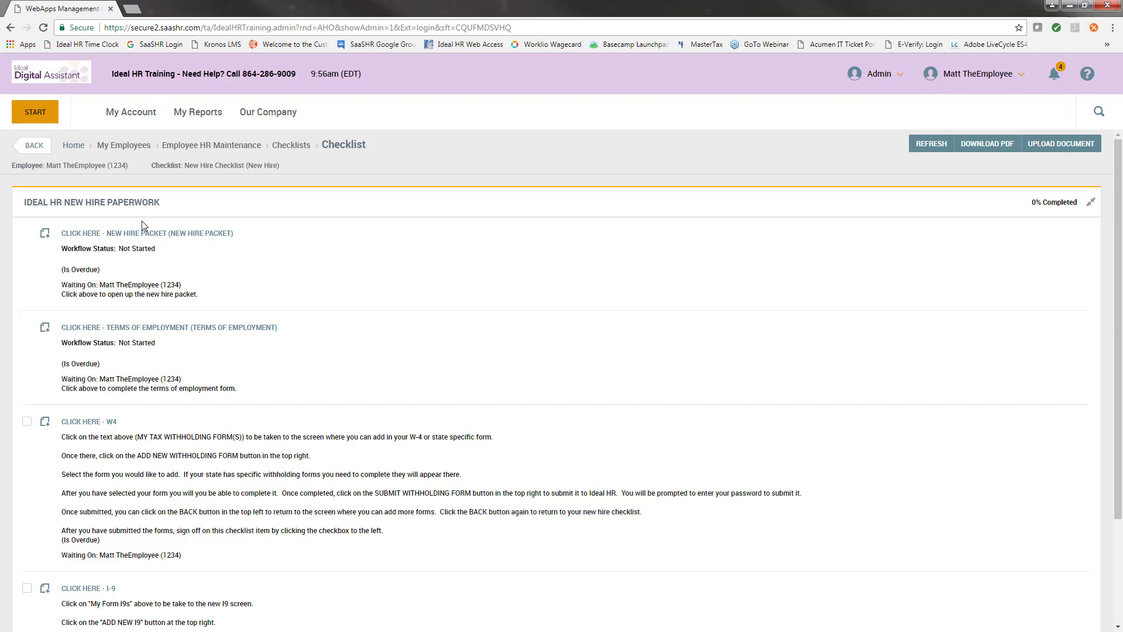
scroll(130, 318, down, 3)
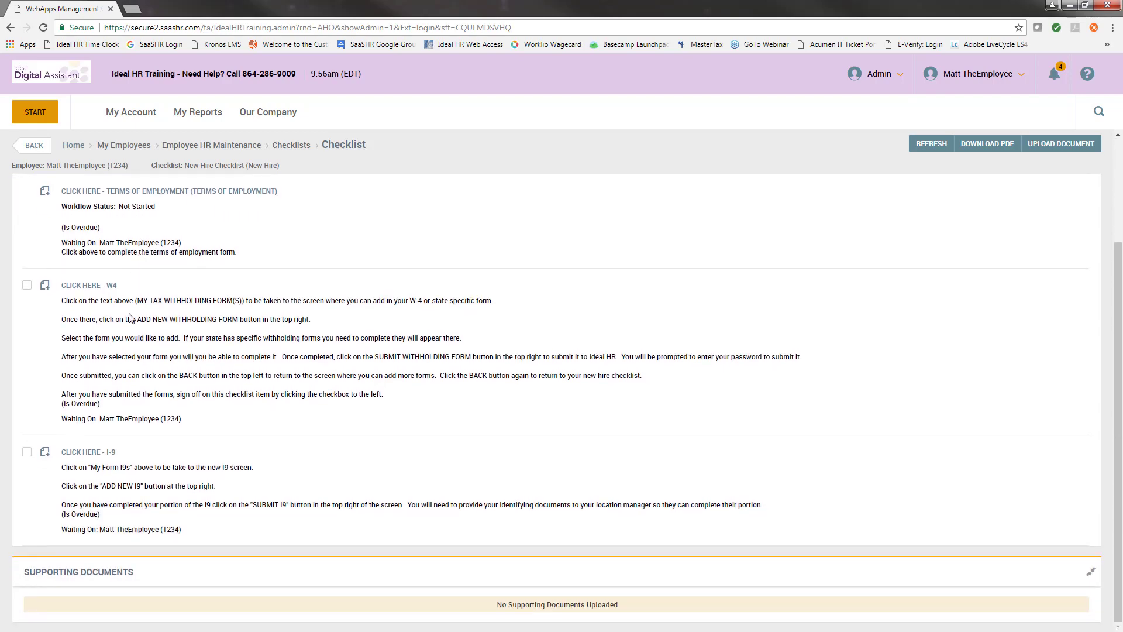
scroll(105, 486, up, 3)
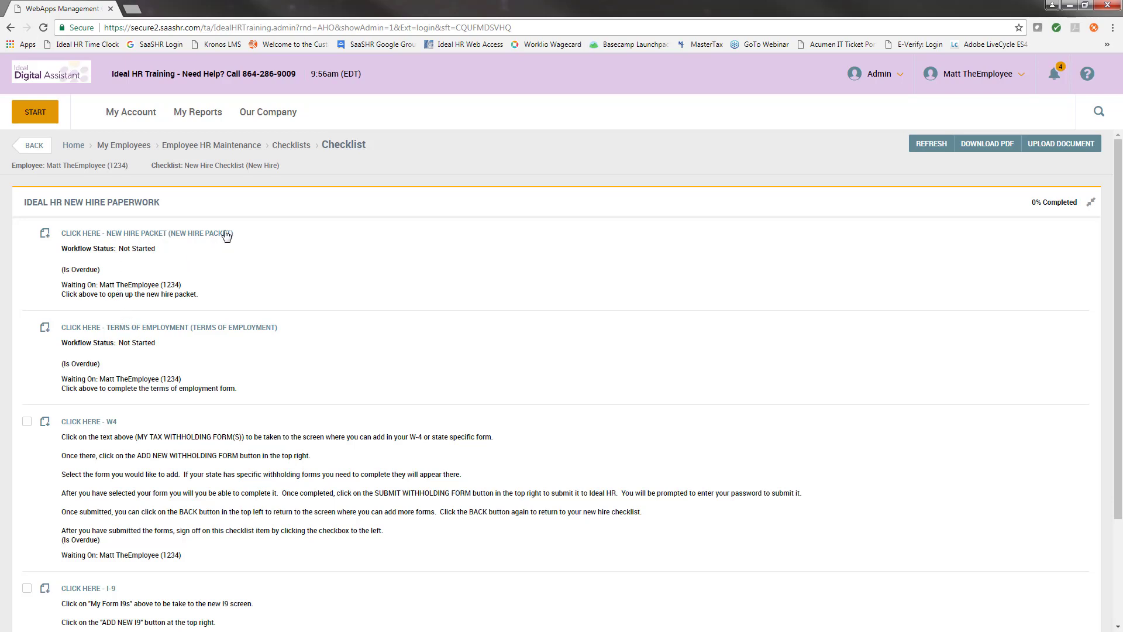
Open the New Hire Packet form and set its effective date to 10/16/2017.
click(145, 234)
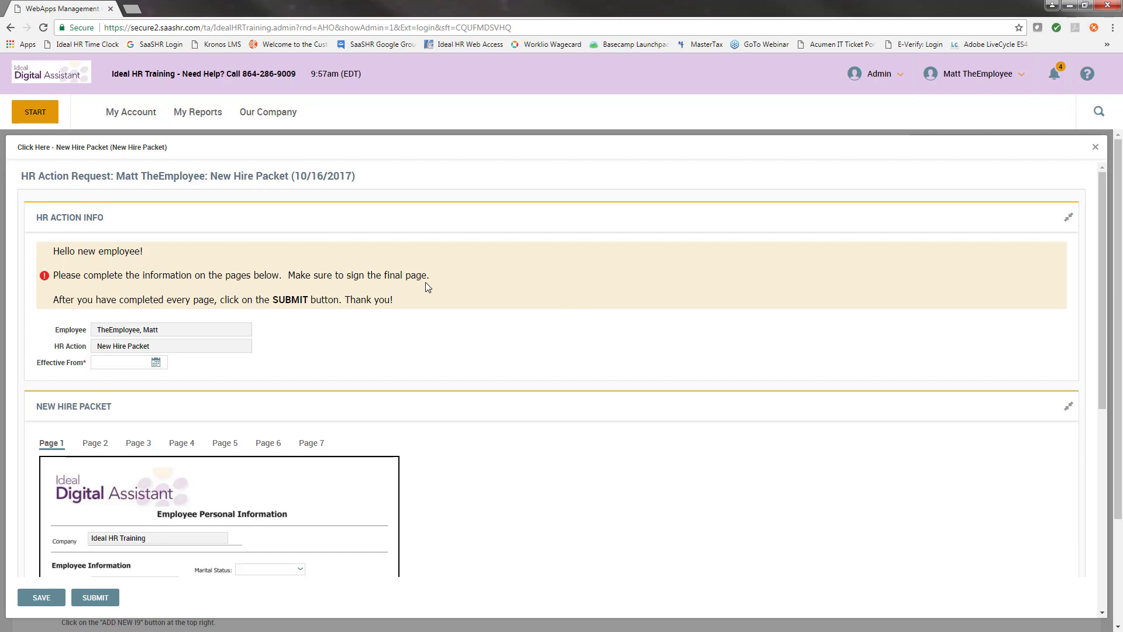
scroll(219, 333, down, 1)
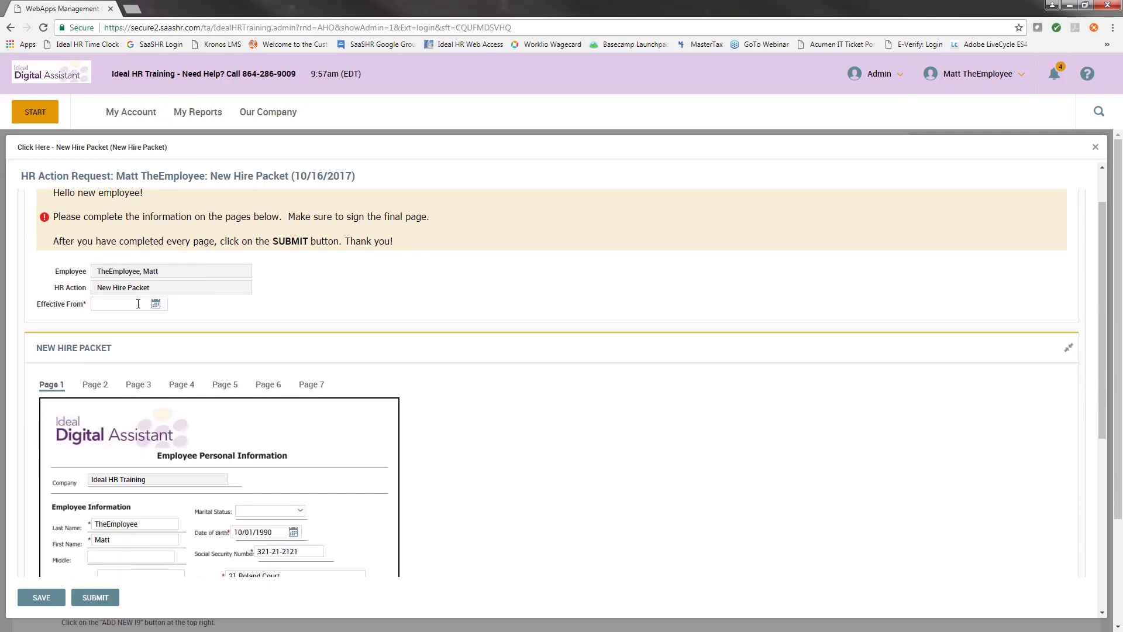
click(155, 304)
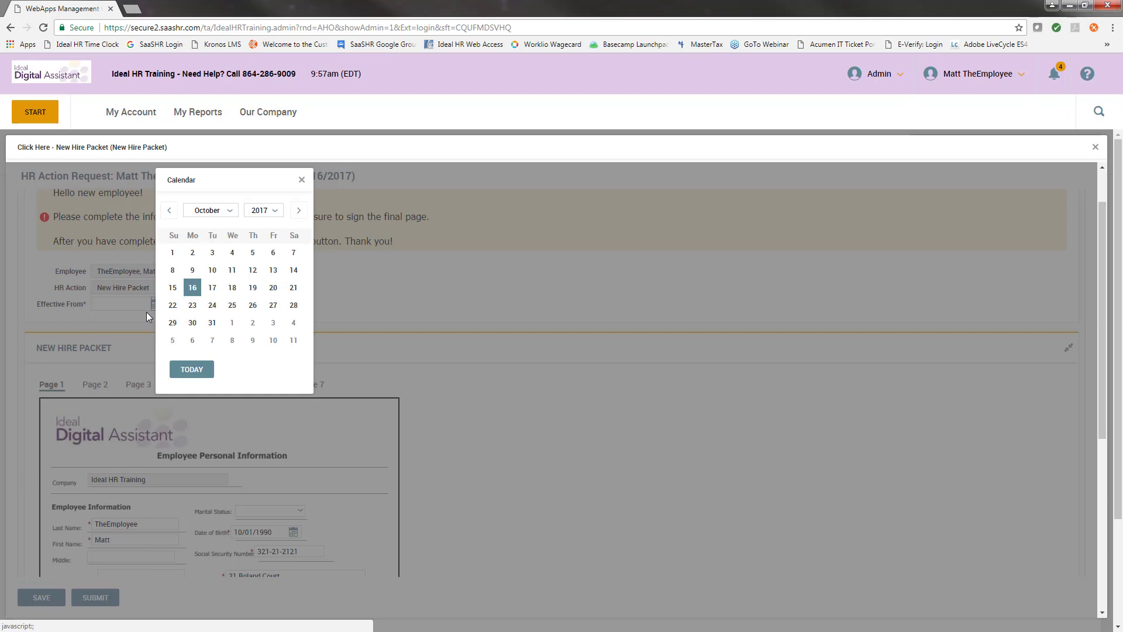
click(192, 288)
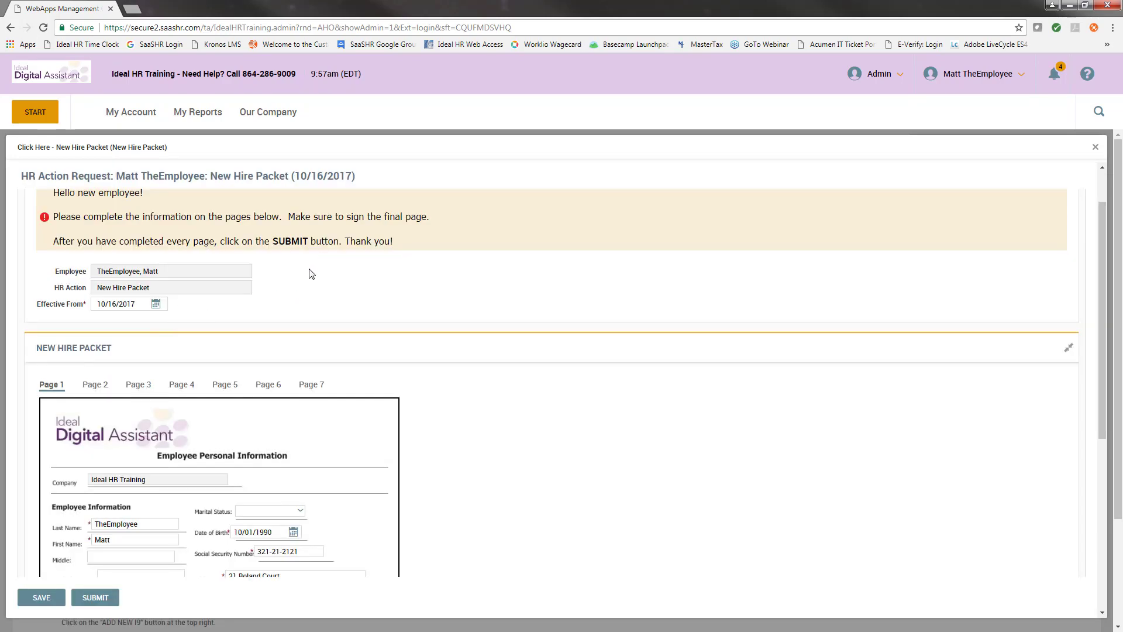
Review the employee details and enter 'question' as the security question, then the answer.
scroll(306, 257, down, 3)
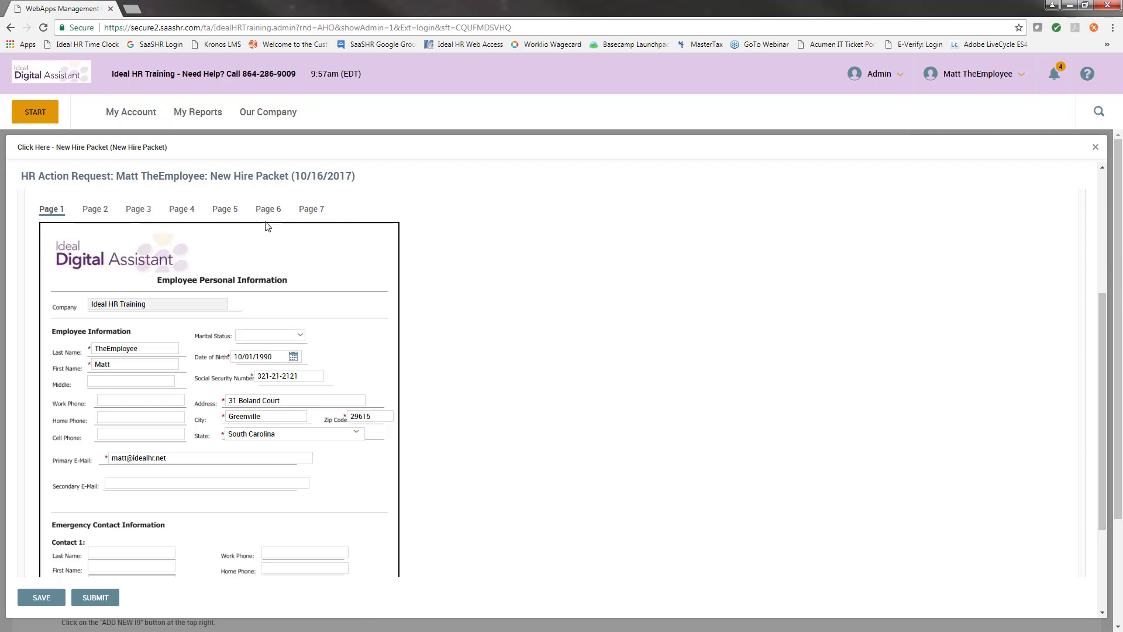
scroll(260, 242, down, 1)
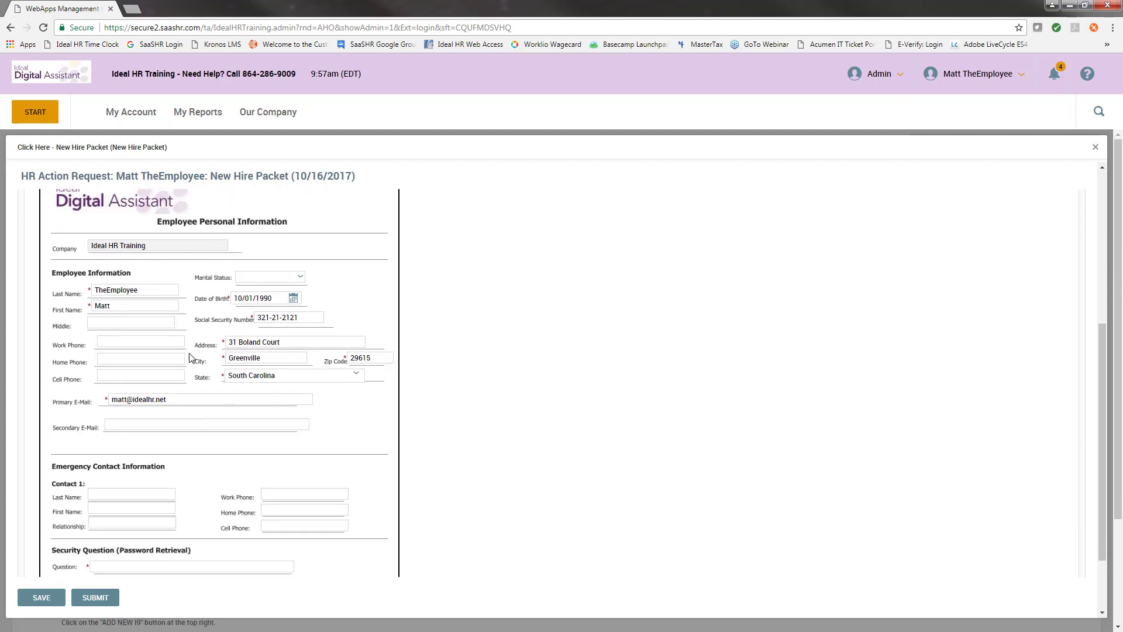
scroll(174, 313, down, 1)
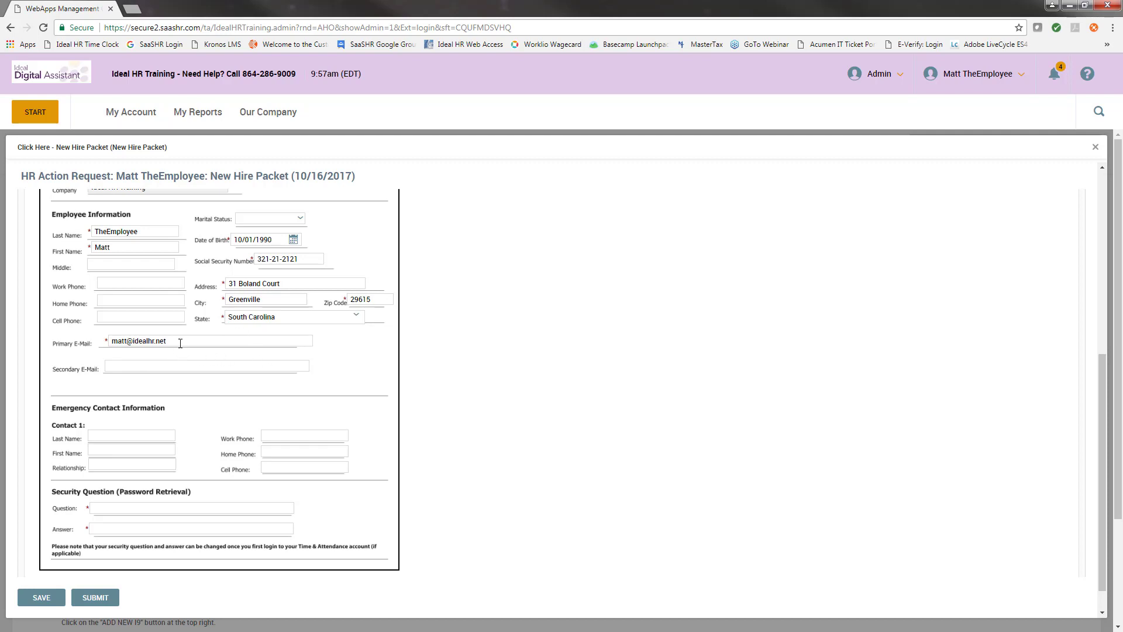
mouse_move(169, 340)
mouse_down()
mouse_move(109, 342)
mouse_move(172, 341)
mouse_up()
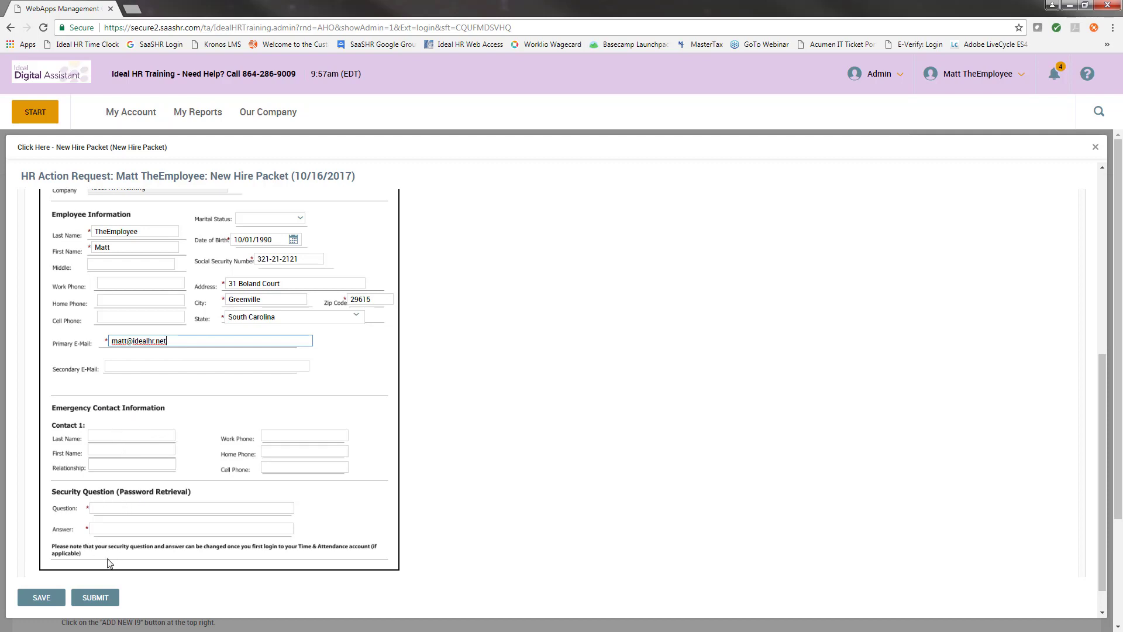
click(155, 509)
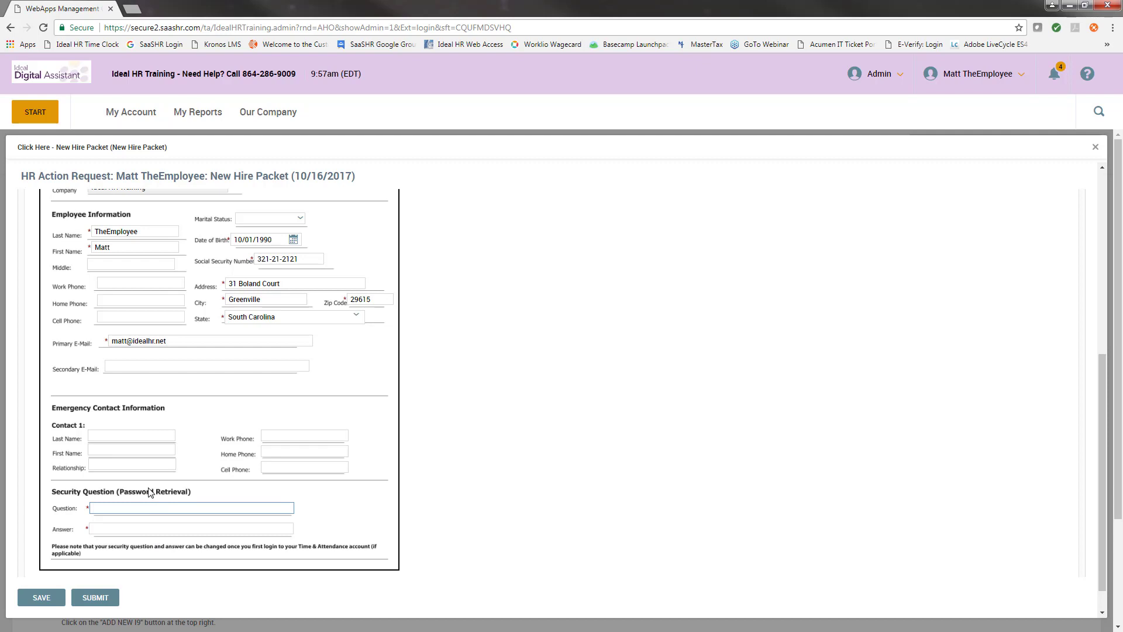
text(question)
key(Tab)
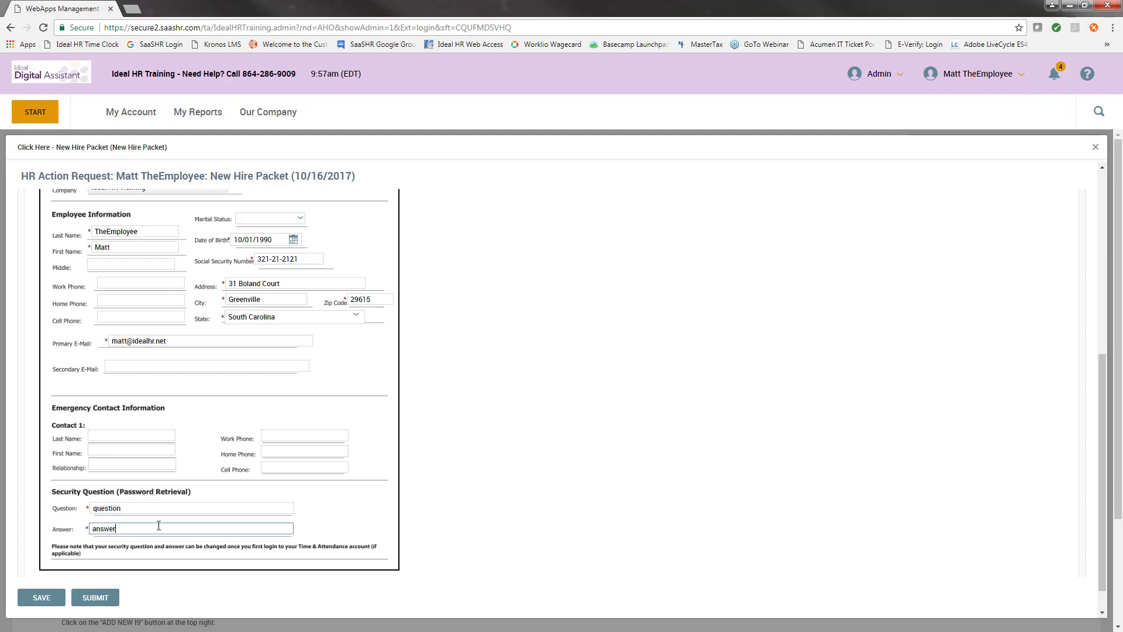
scroll(97, 500, up, 5)
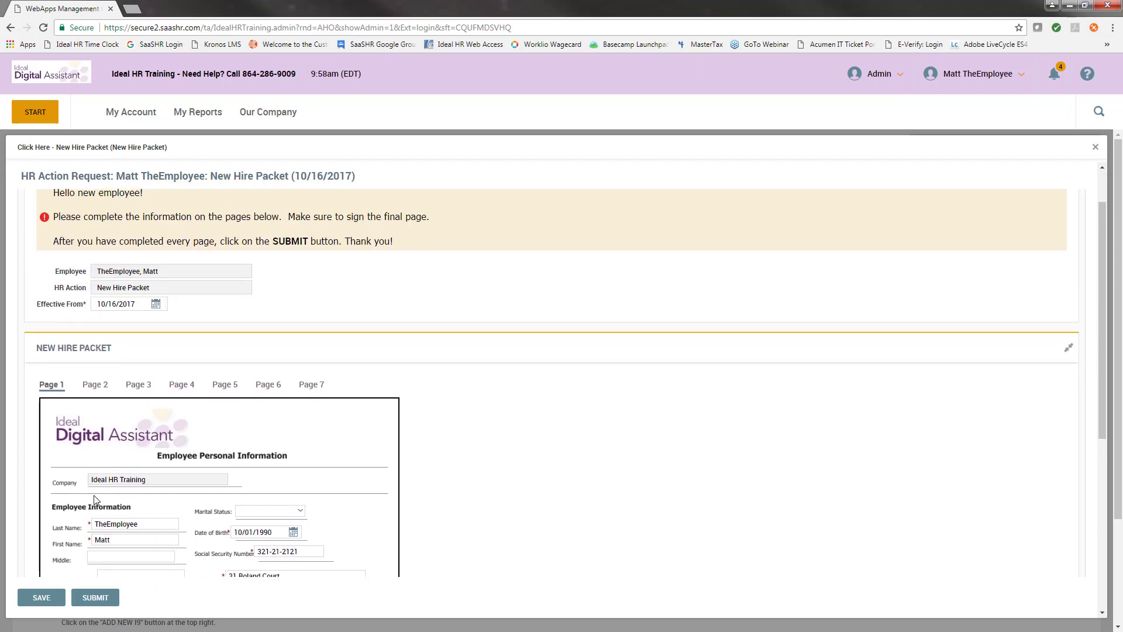
Fill in Employee Initials on the Page 2 EEO self-identification page, then go to Page 3.
click(95, 385)
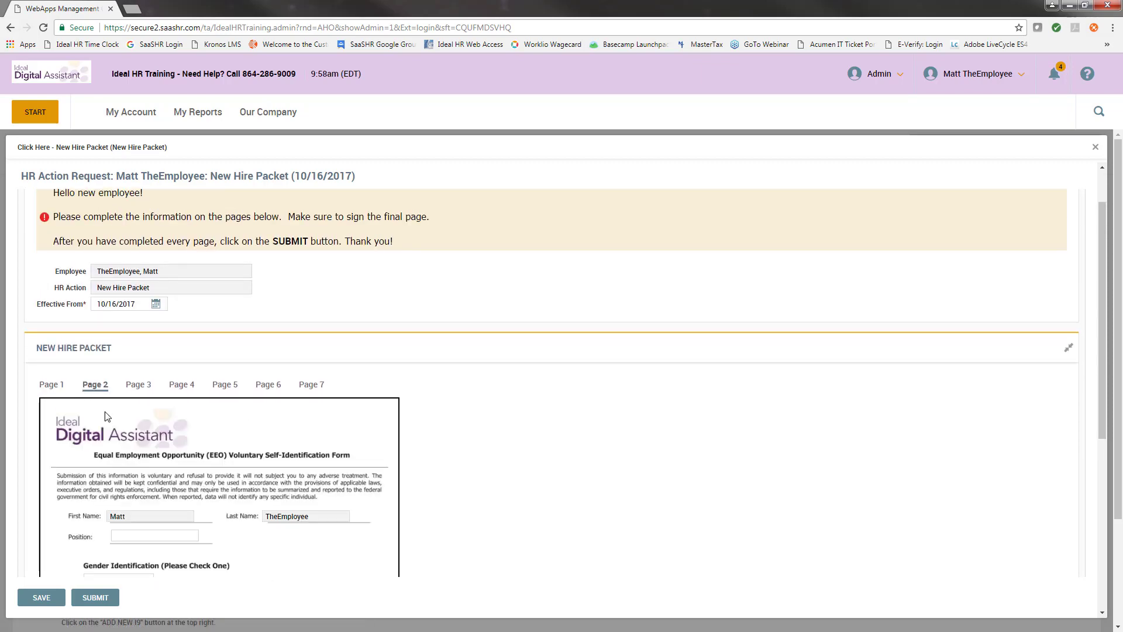
scroll(444, 332, down, 2)
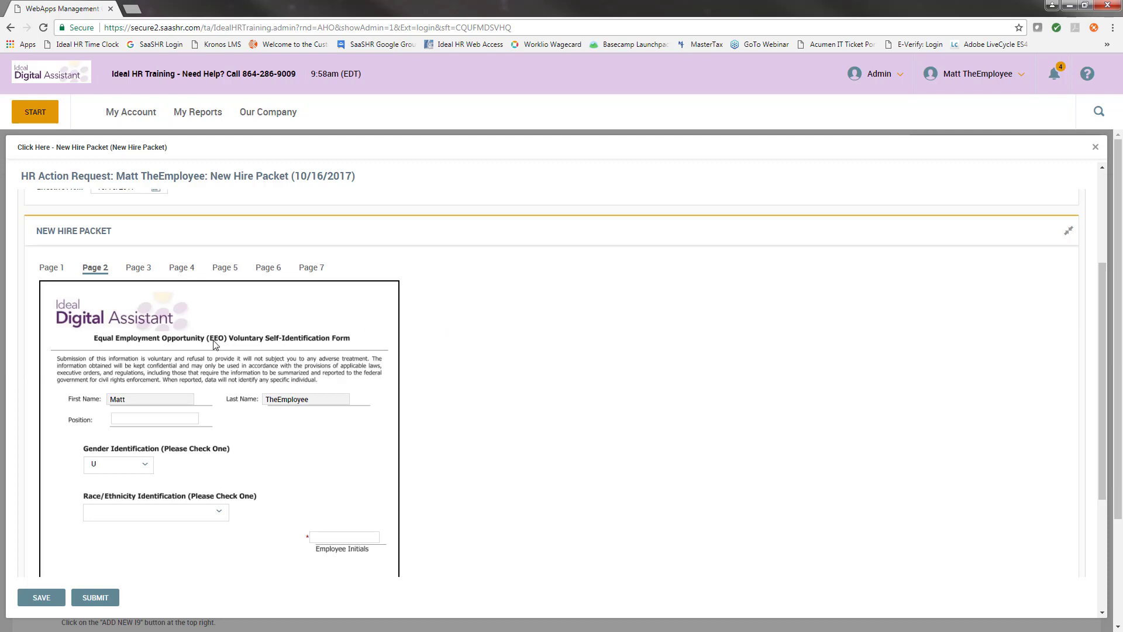
scroll(175, 365, down, 1)
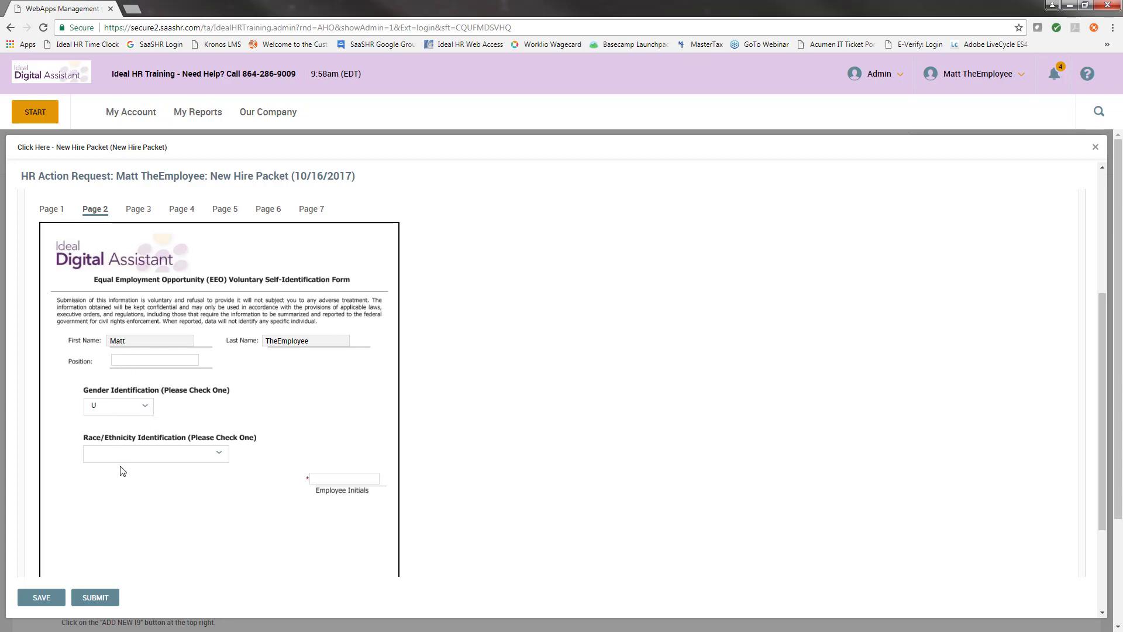
click(321, 481)
scroll(245, 462, up, 1)
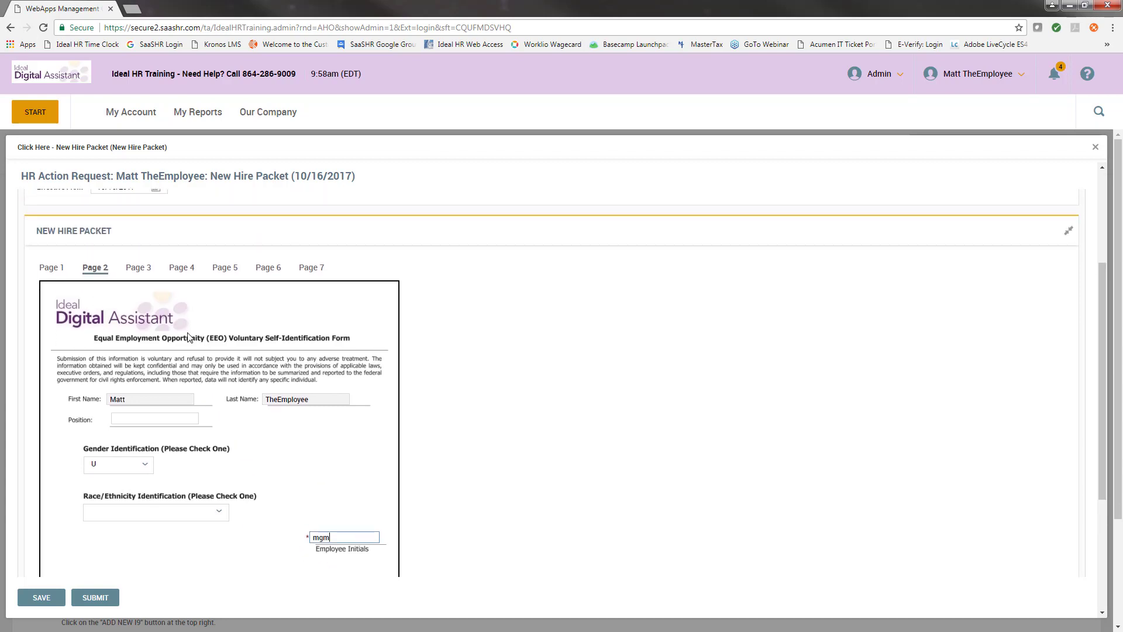
click(149, 268)
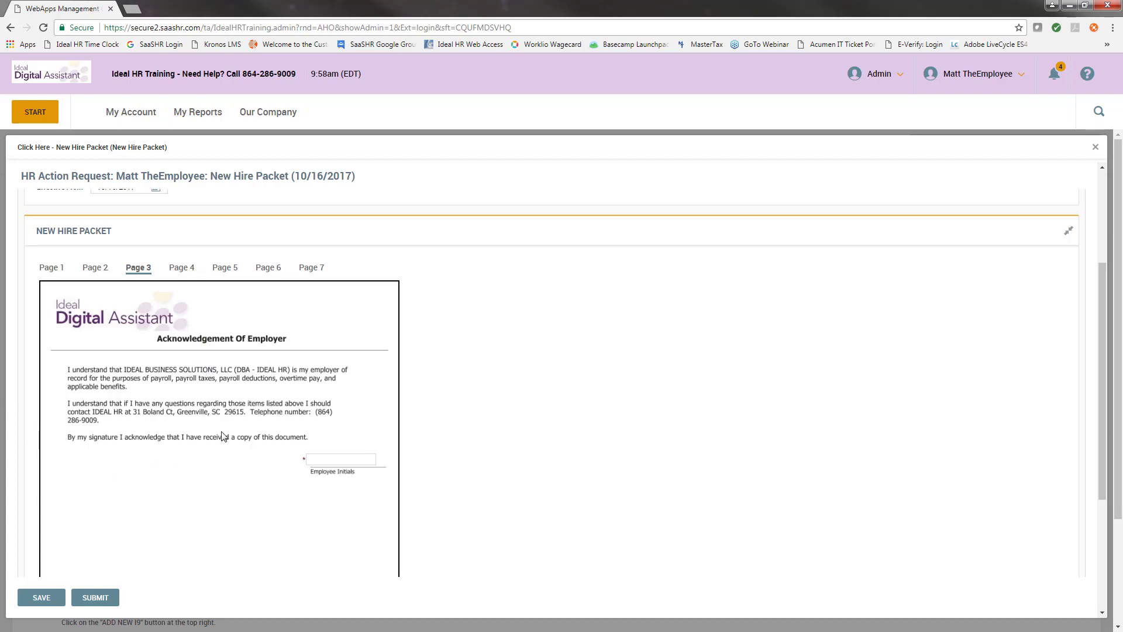
Fill the initials fields on the Acknowledgement of Employer and the Page 4 Drug-Free acknowledgement.
click(322, 460)
click(181, 272)
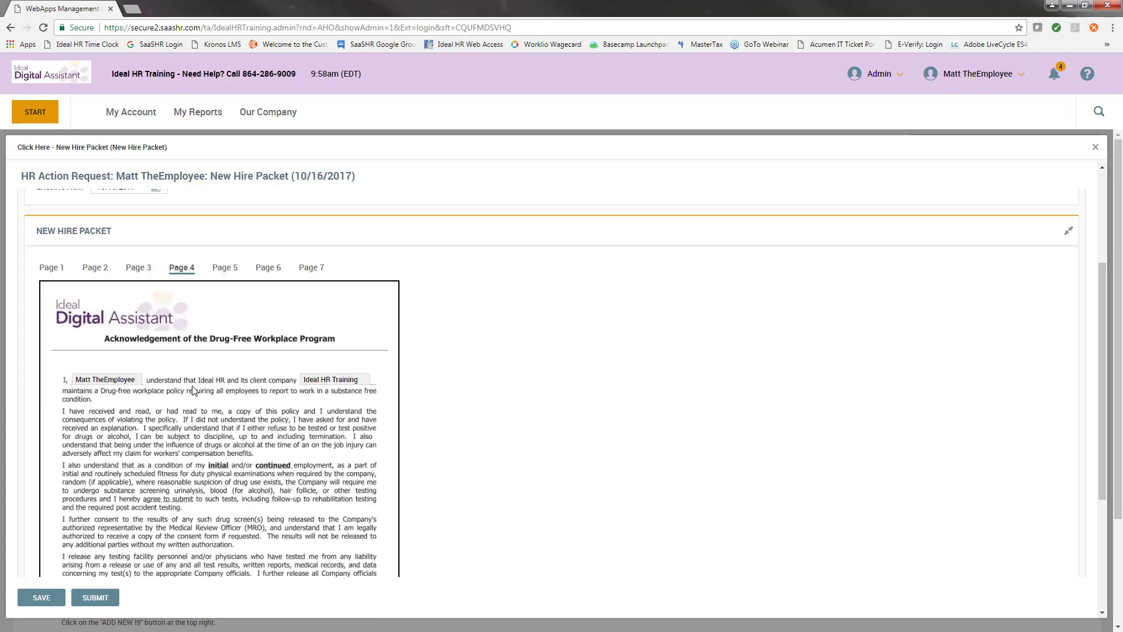
scroll(225, 362, down, 1)
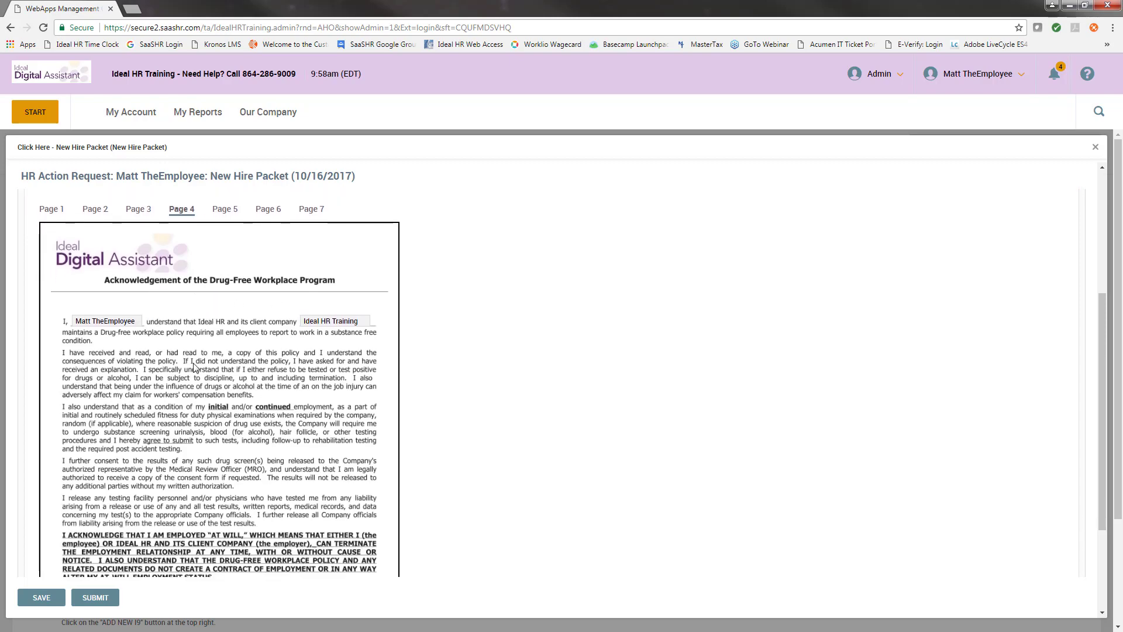
scroll(197, 367, down, 1)
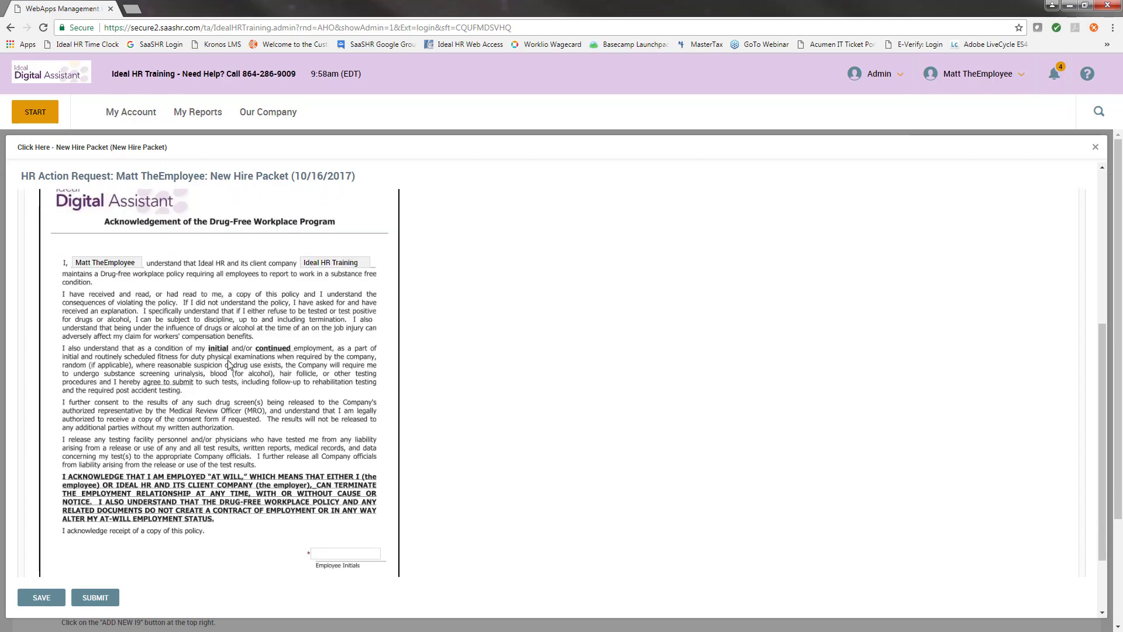
scroll(229, 363, down, 1)
click(358, 495)
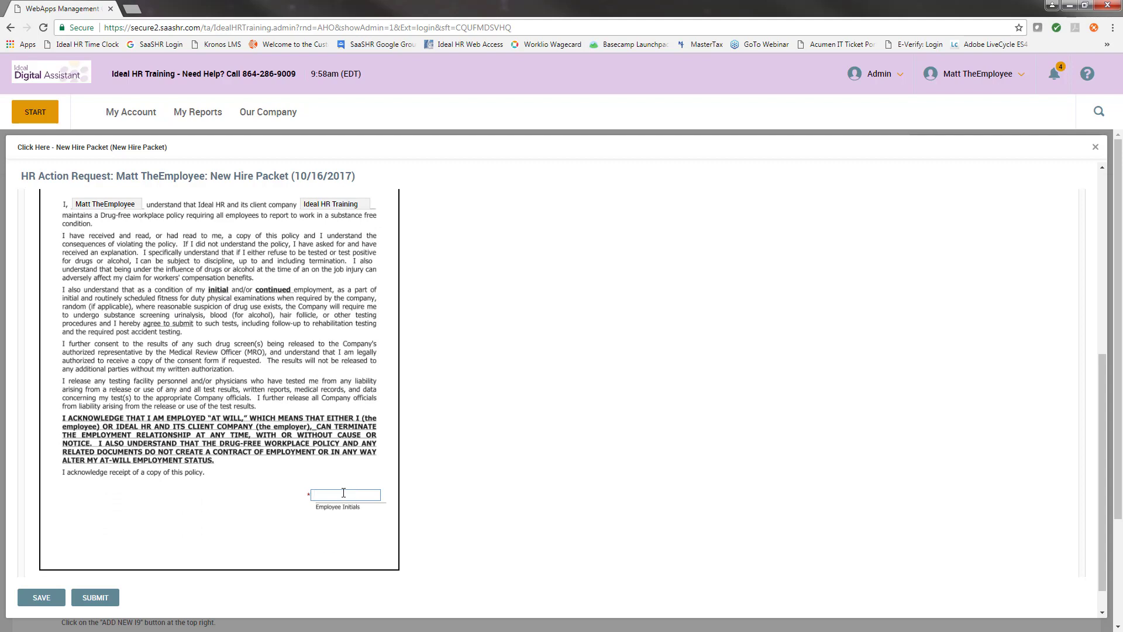
scroll(249, 388, up, 4)
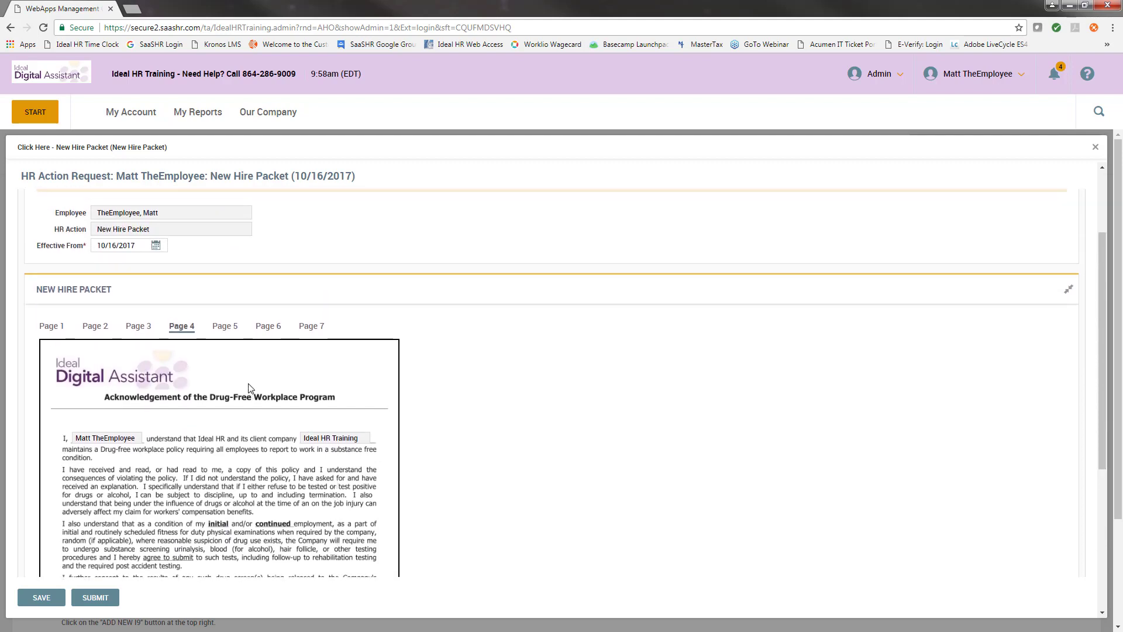
Initial the Section 125 page and type the employee's initials on the Electronic Document Distribution page.
click(225, 326)
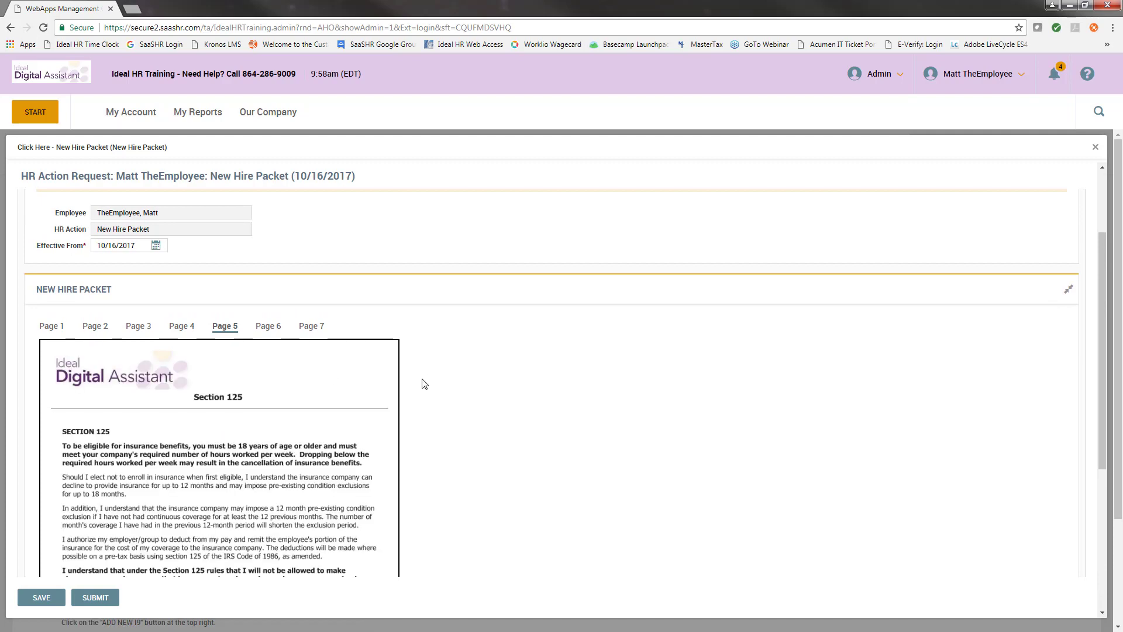
scroll(144, 363, down, 2)
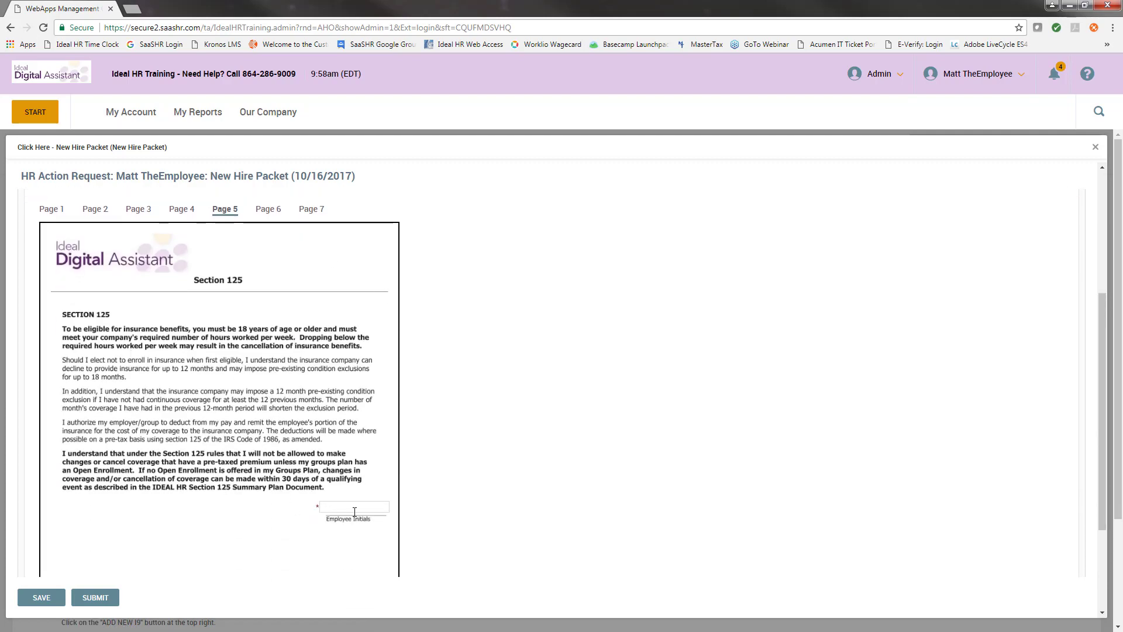
click(355, 508)
click(269, 210)
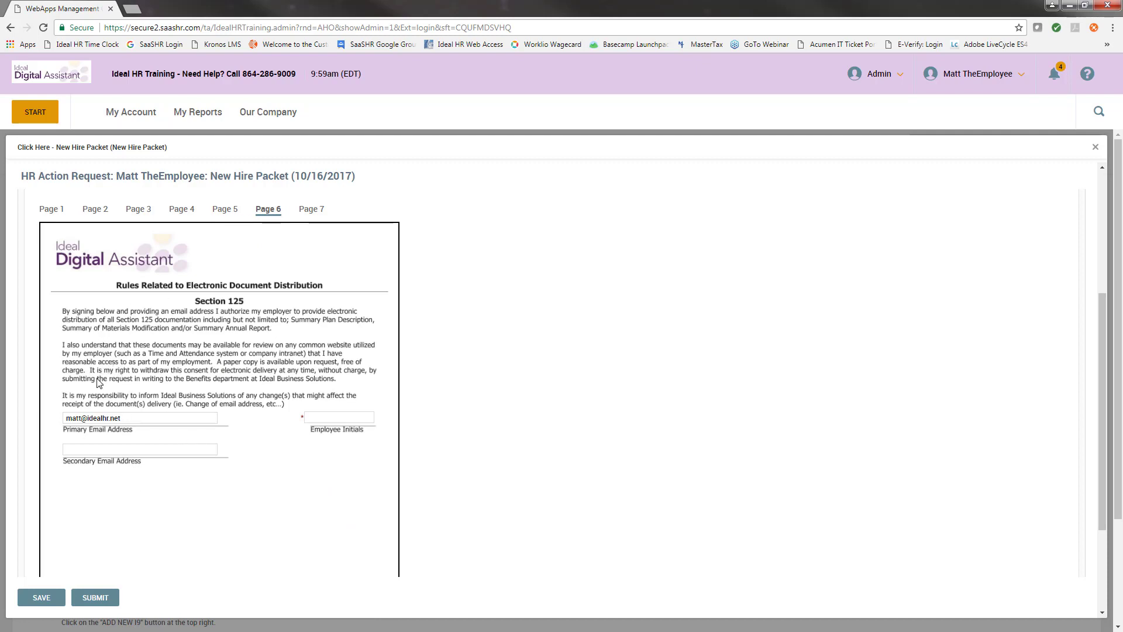
click(341, 418)
text(mgm)
Open the direct deposit page, date it 10/16/2017, and add a Bank checking account with transit and account numbers.
click(311, 208)
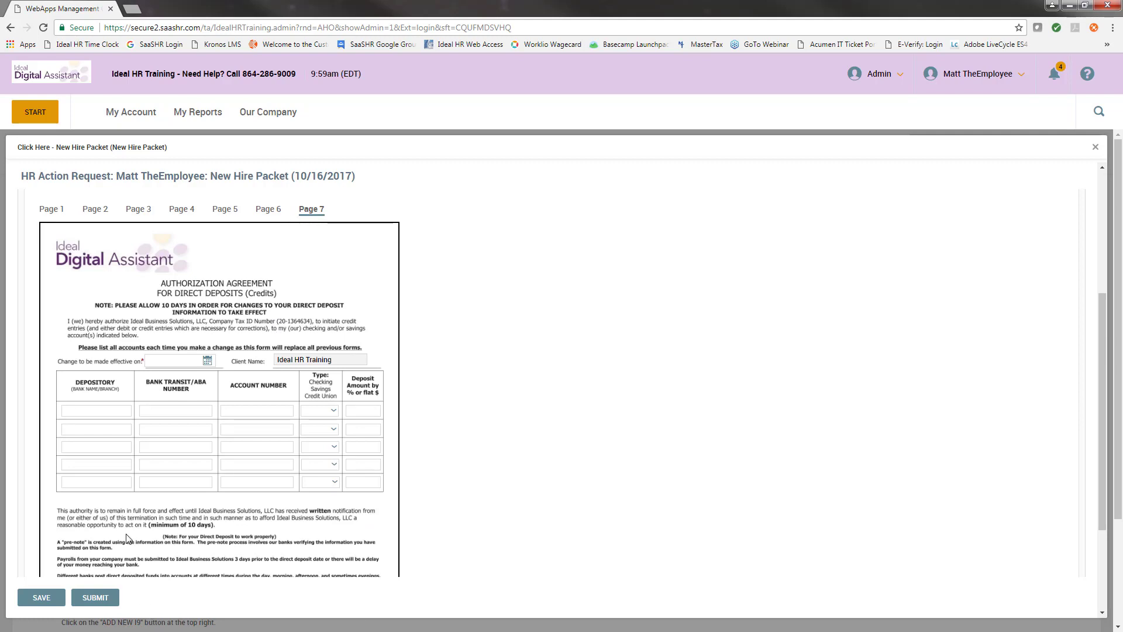
click(207, 359)
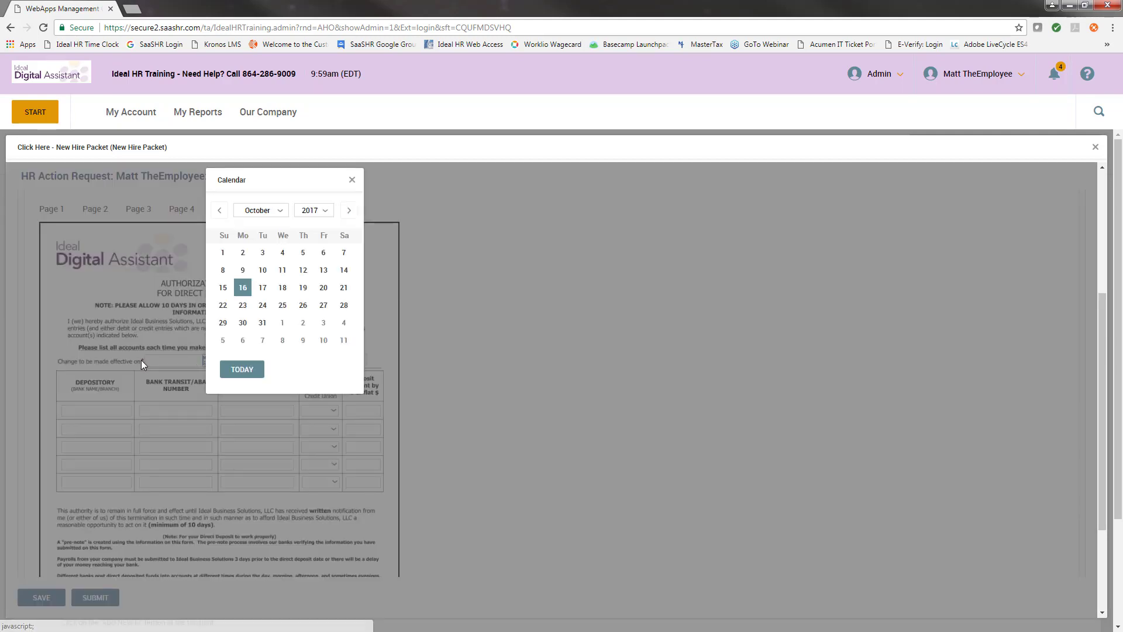
click(243, 287)
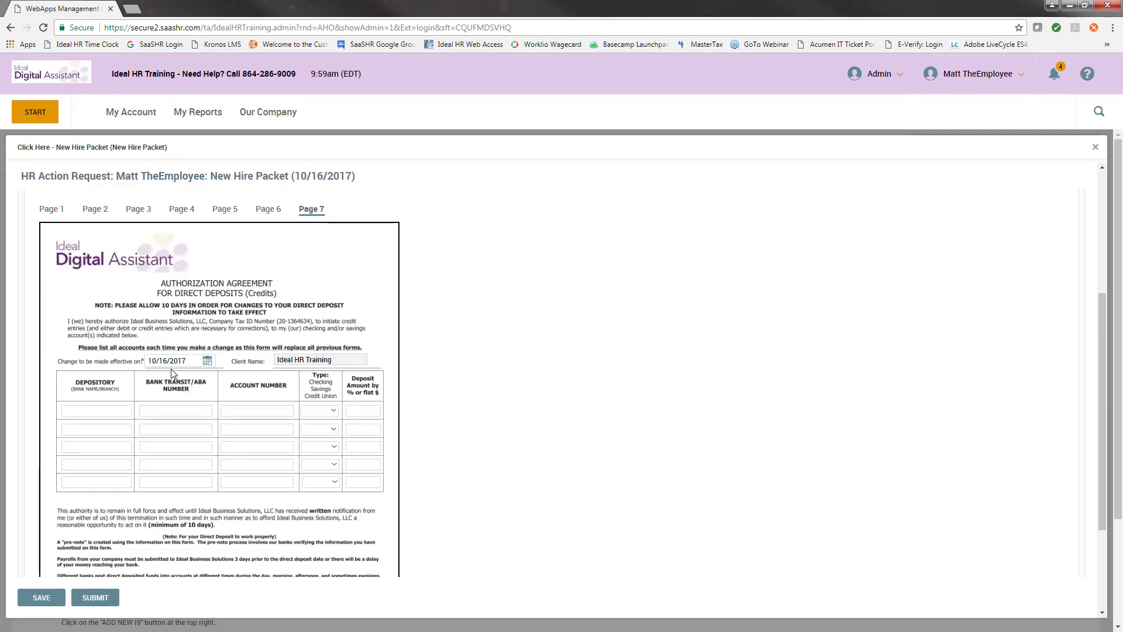
click(100, 410)
text(Bank)
key(Tab)
text(123456)
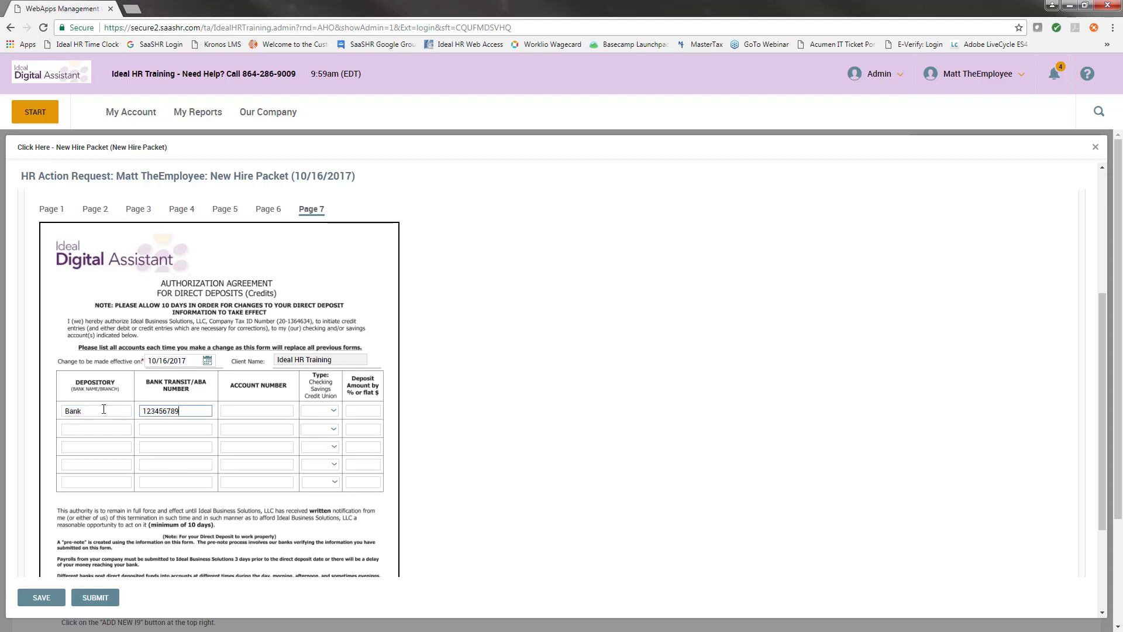
key(Tab)
text(1234)
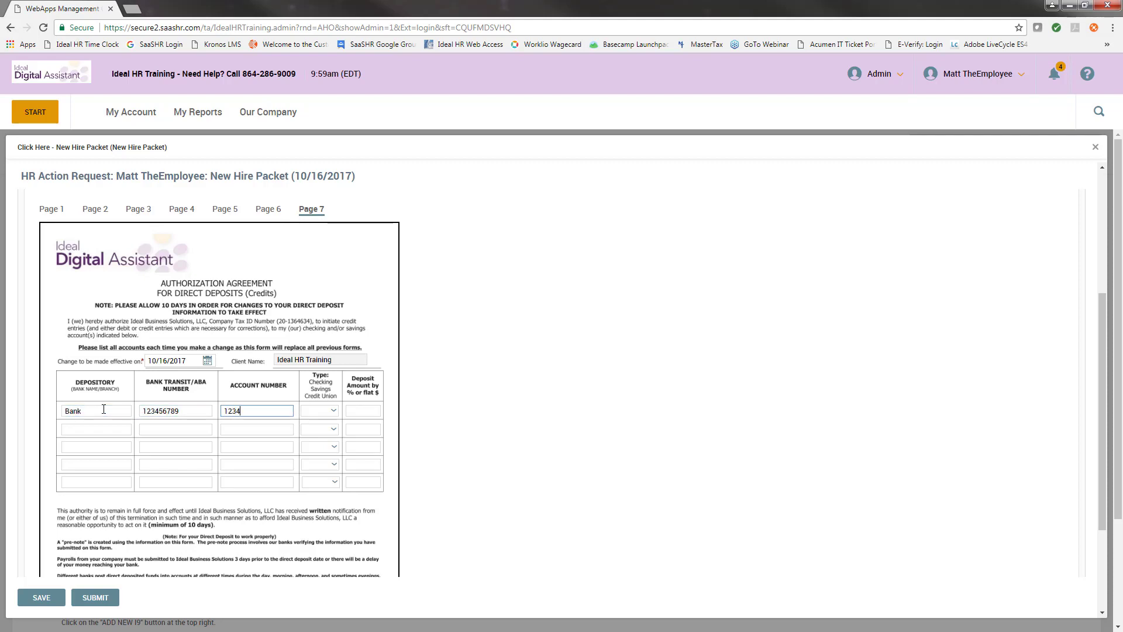
text(56789)
key(Tab)
click(326, 413)
click(325, 434)
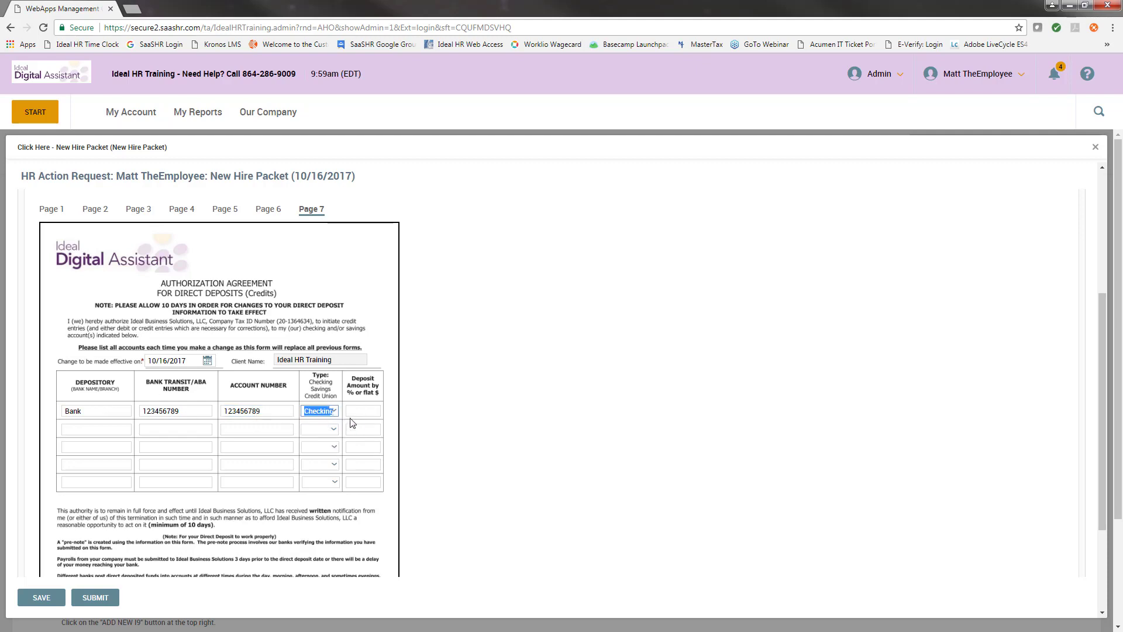
key(Tab)
Change the first deposit to 50% and add a second checking account at Bank 2.
click(119, 430)
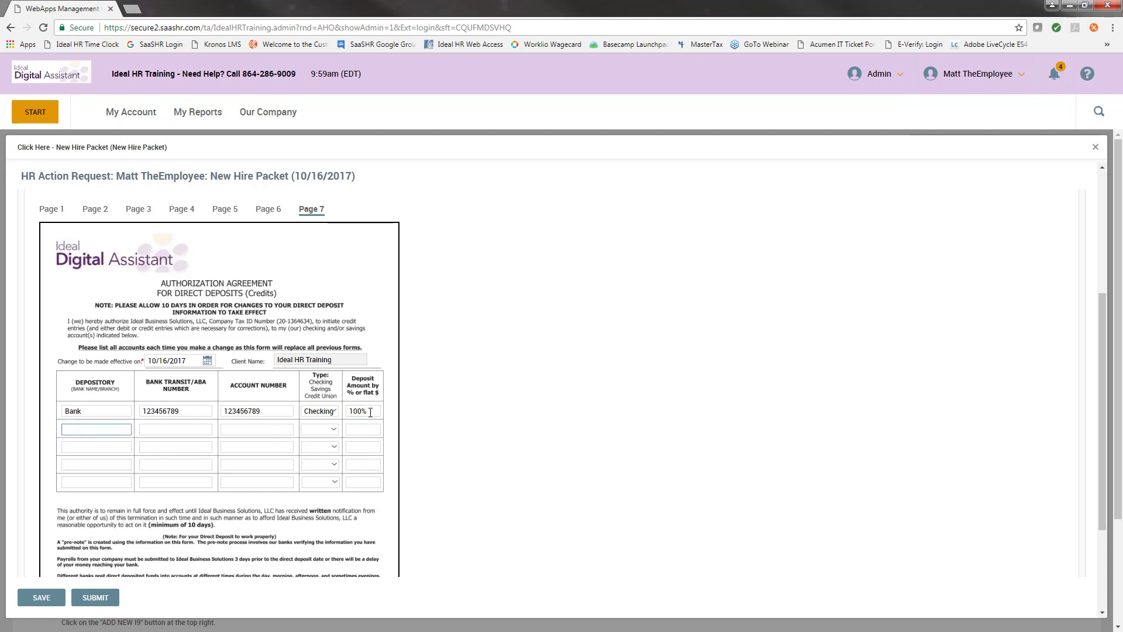
drag(374, 411, 296, 426)
text(50)
click(127, 435)
text(Bank 2)
key(Tab)
text(123456)
key(Tab)
text(123)
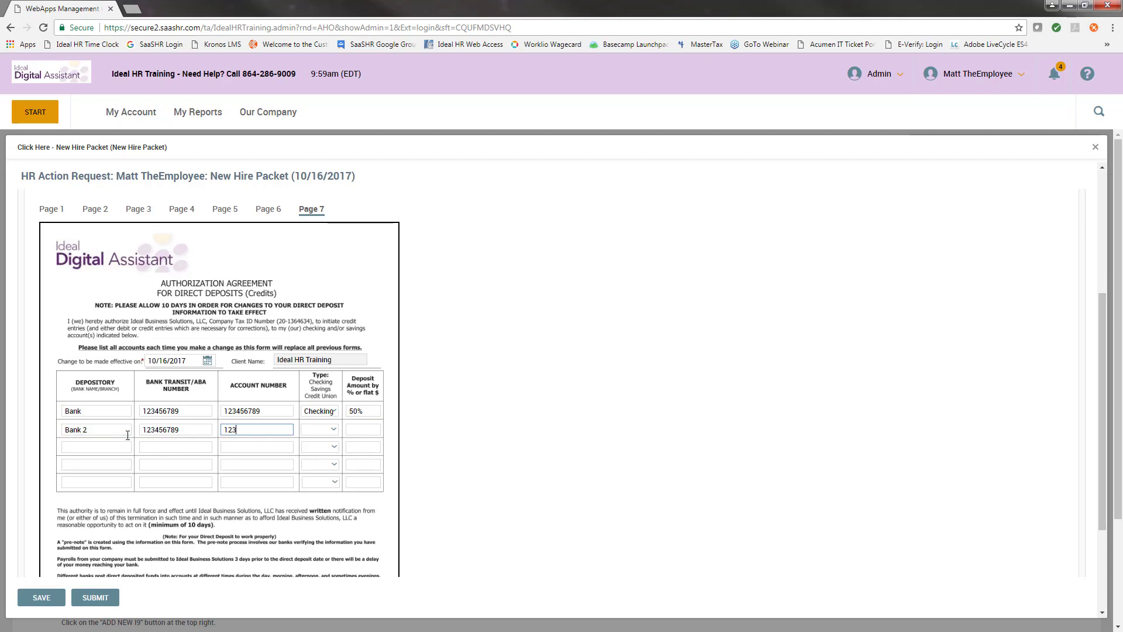
text(456789)
key(Tab)
click(326, 431)
click(322, 443)
click(358, 429)
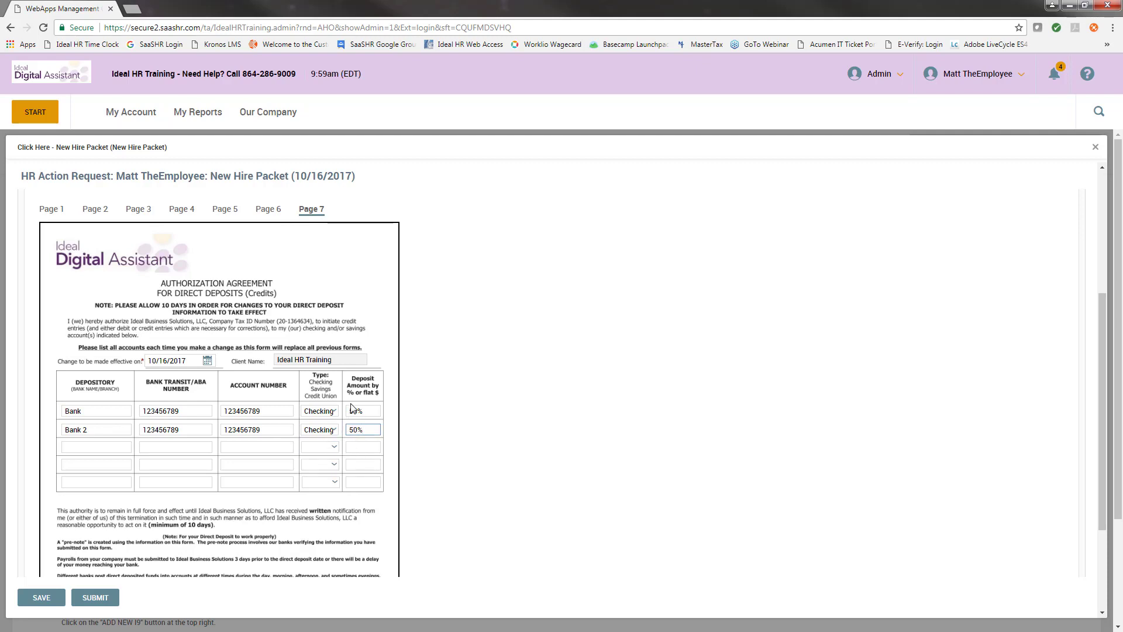
Date the direct deposit authorization 10/16/2017 and sign it with the password, agreeing to the terms.
scroll(310, 380, down, 3)
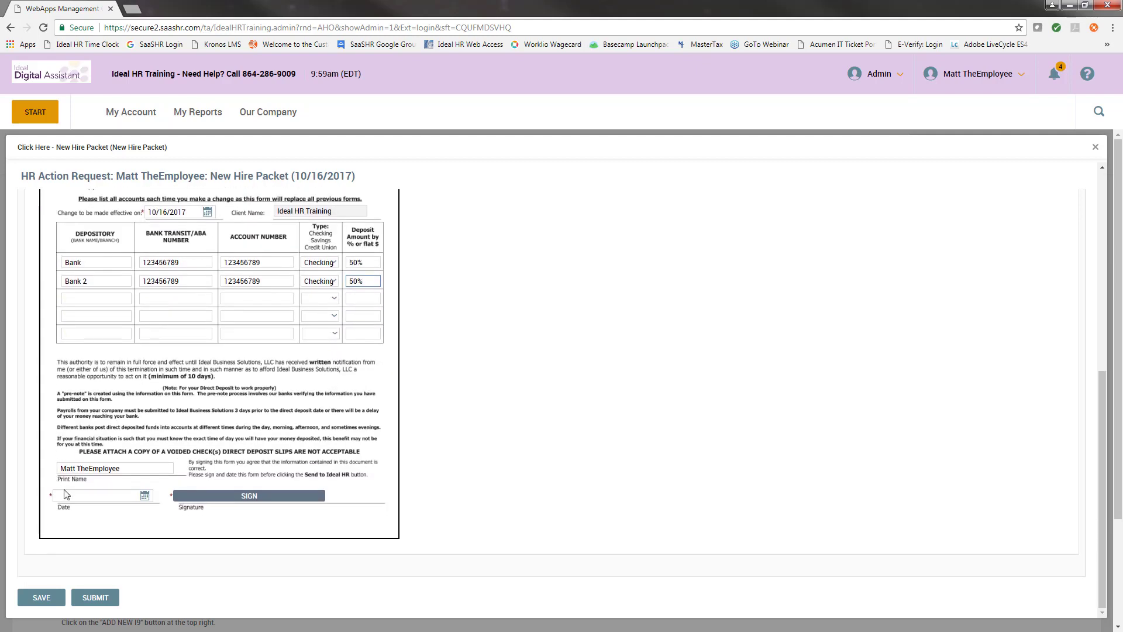
click(144, 496)
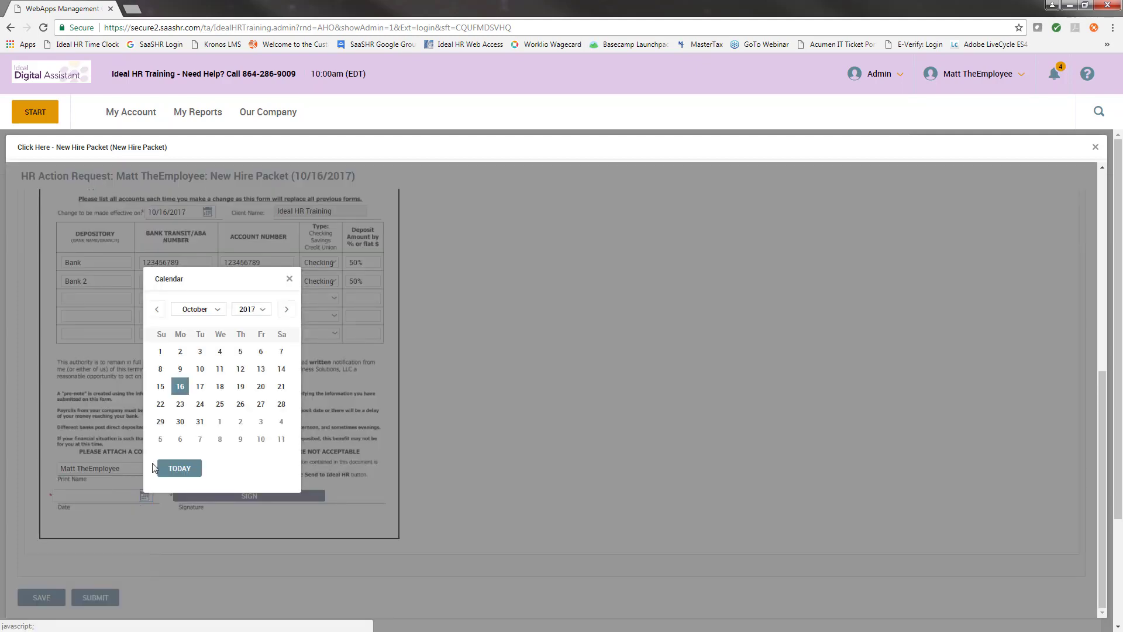
click(178, 388)
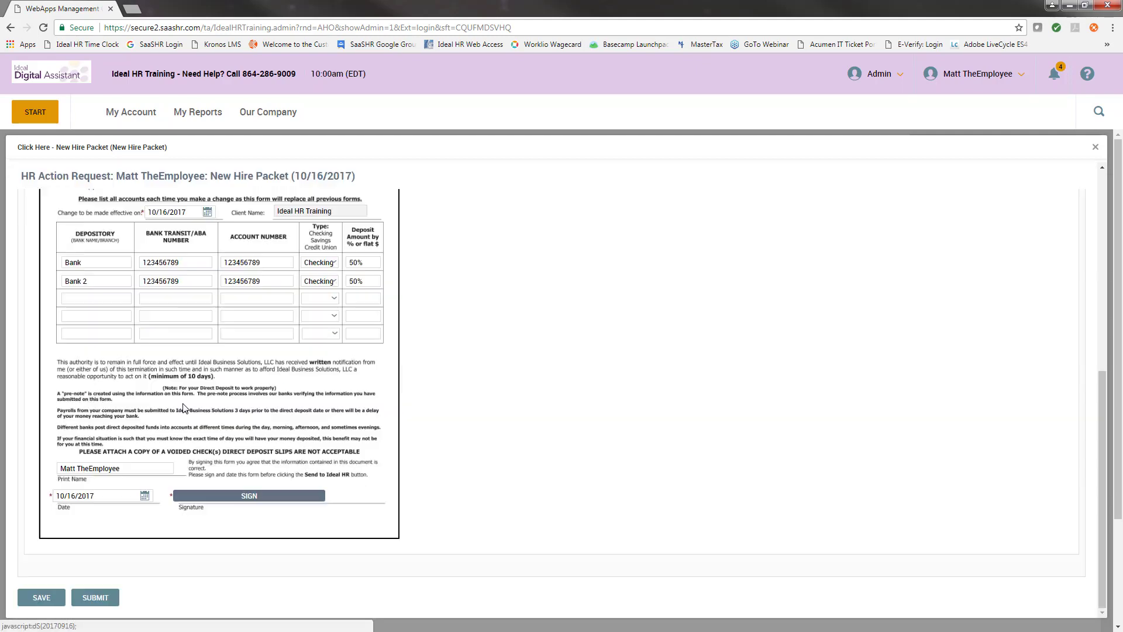
click(223, 499)
click(490, 369)
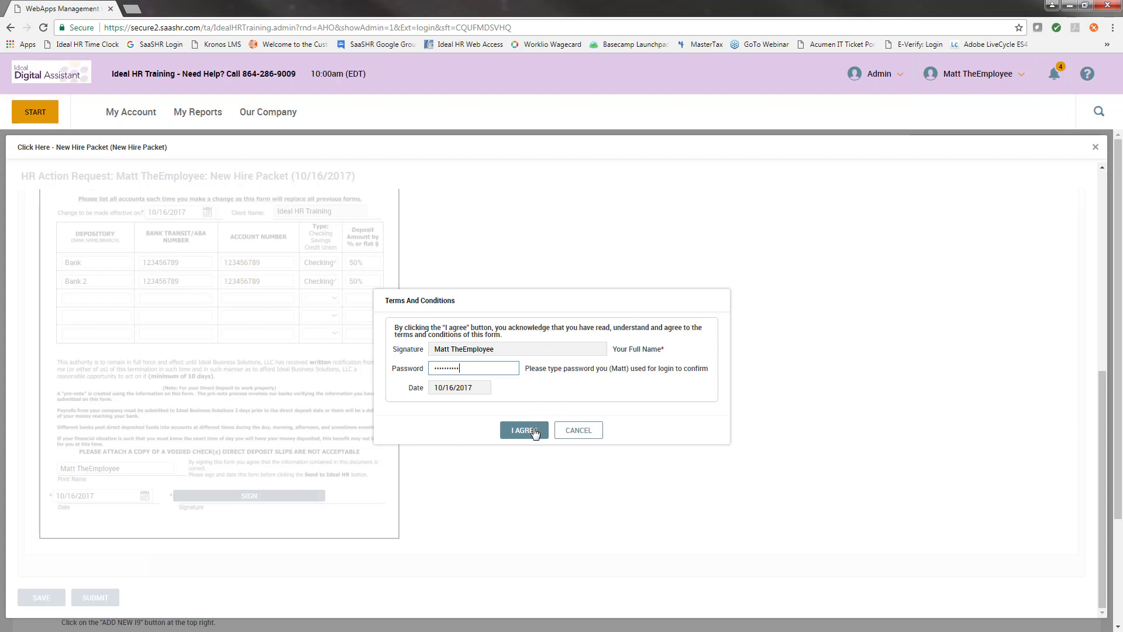
drag(484, 369, 399, 374)
click(478, 367)
click(524, 430)
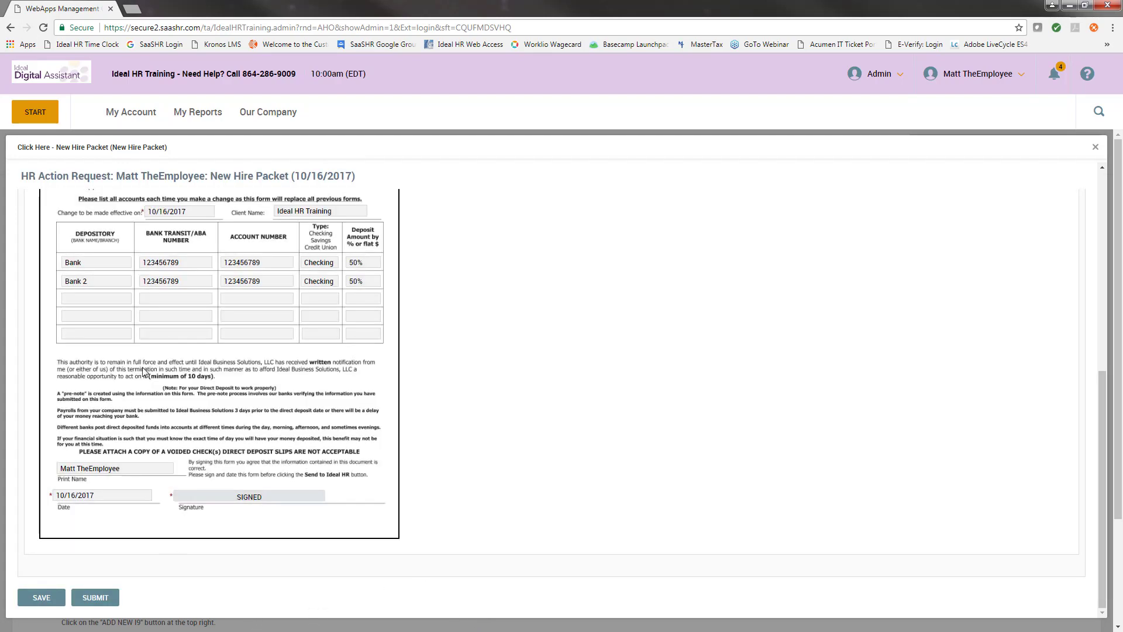
Submit the New Hire Packet, confirming Yes to the HR action request question.
scroll(187, 368, up, 3)
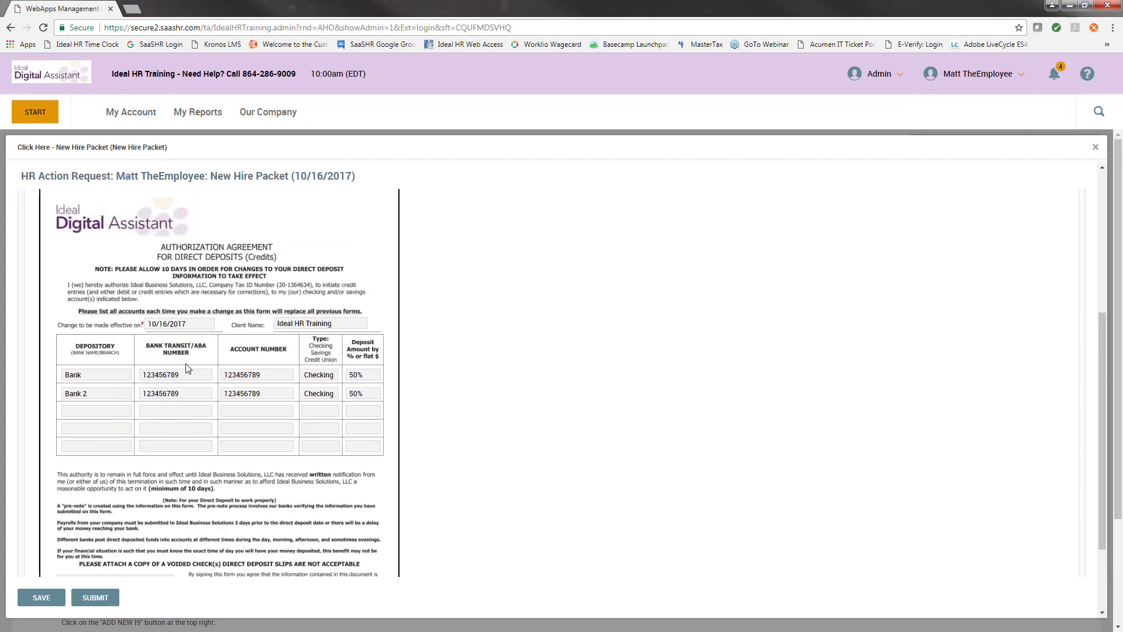
scroll(187, 367, down, 3)
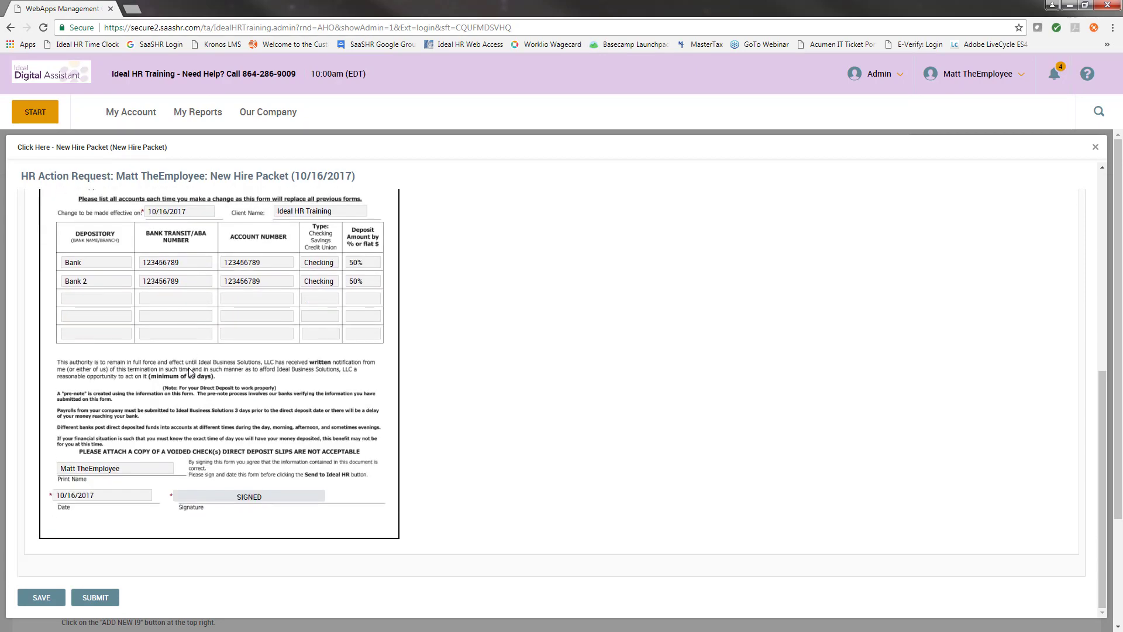
click(115, 597)
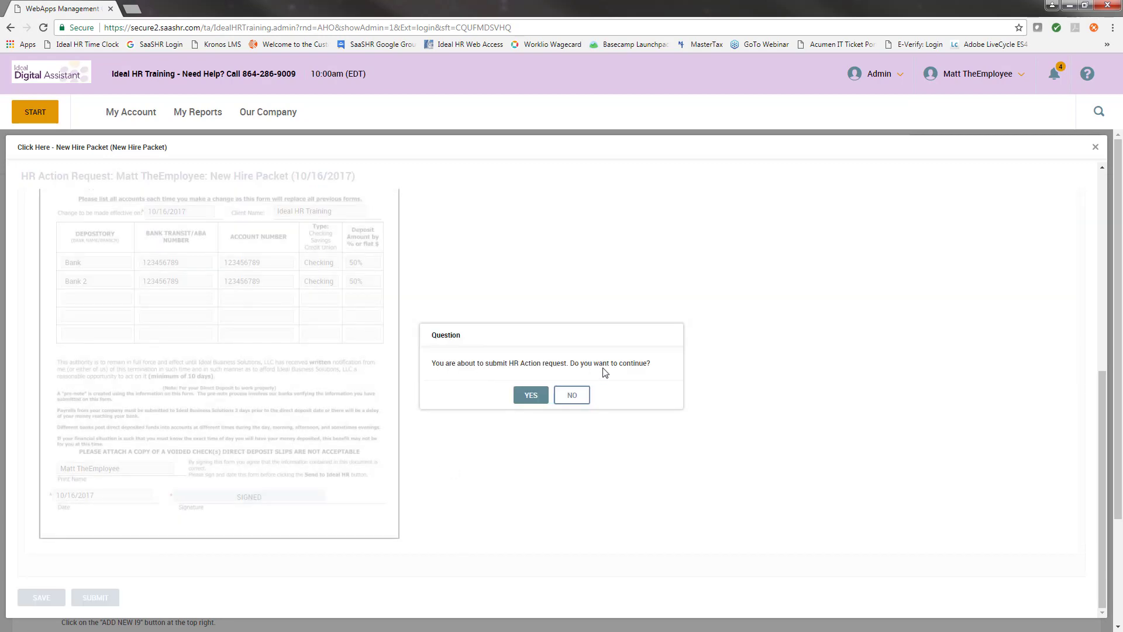
click(529, 395)
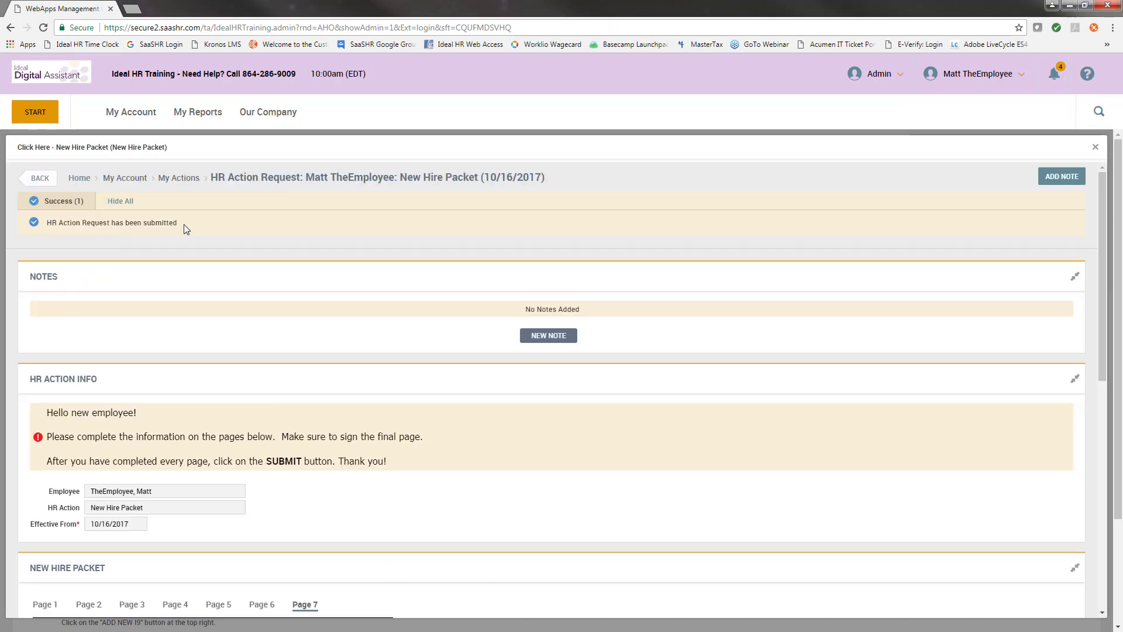
drag(185, 229, 54, 232)
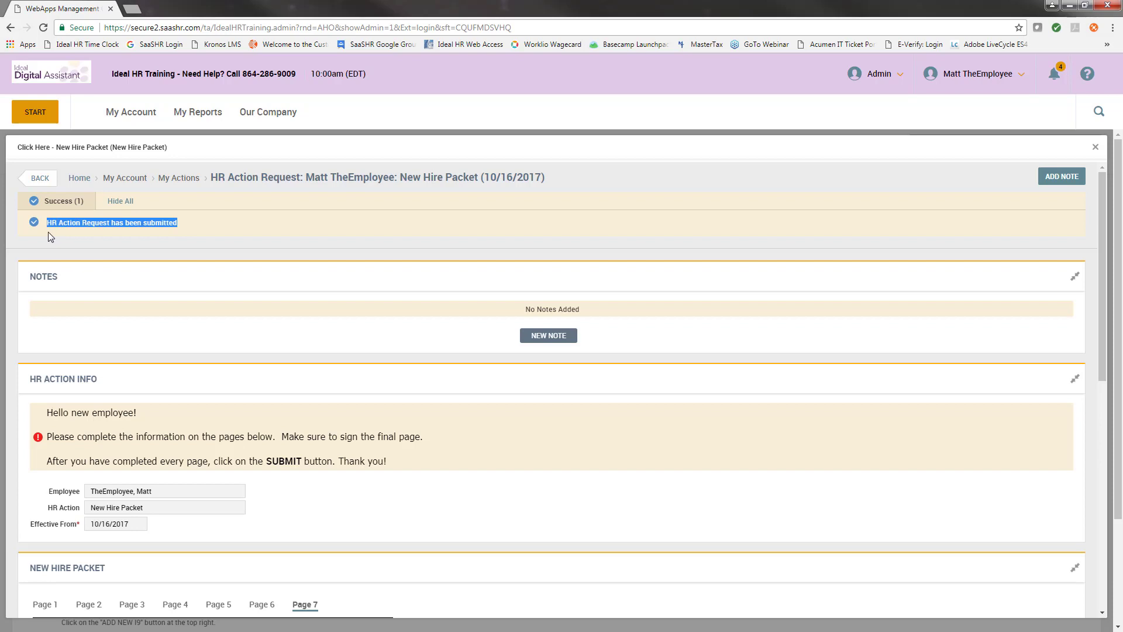
click(178, 239)
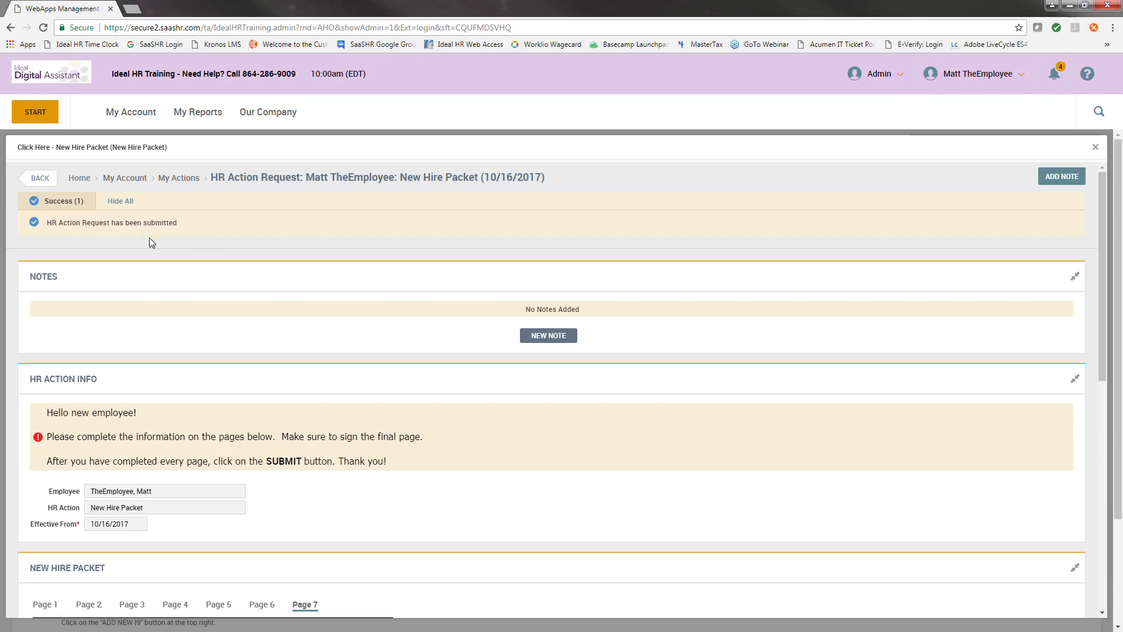
From the bell's to-do list, reopen the New Hire Checklist and open the Terms of Employment form.
click(1056, 76)
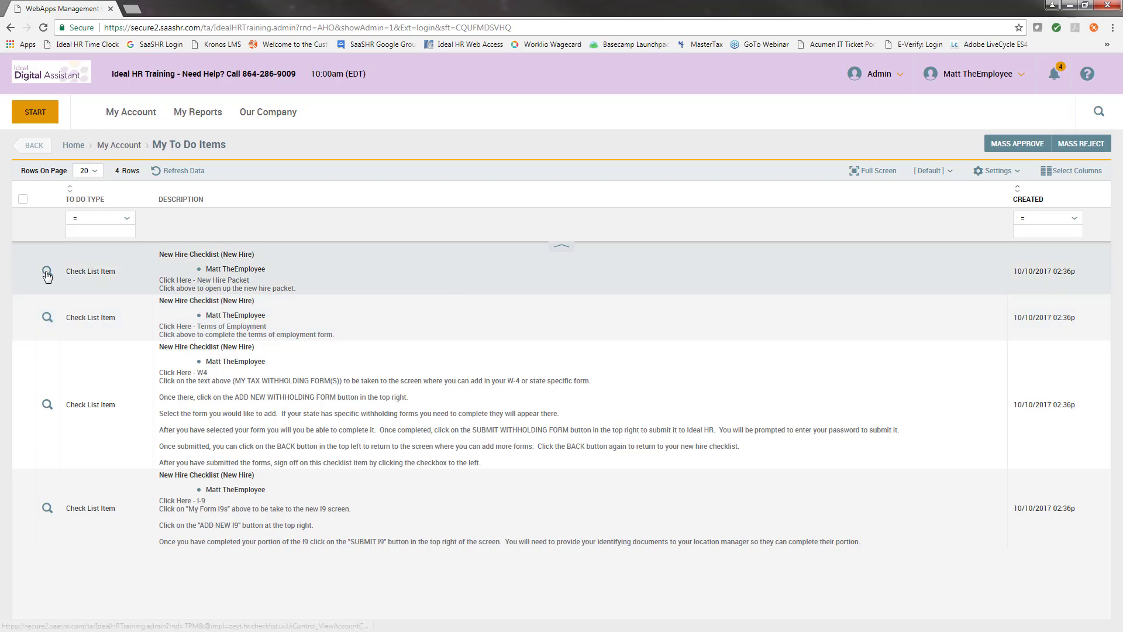
click(47, 271)
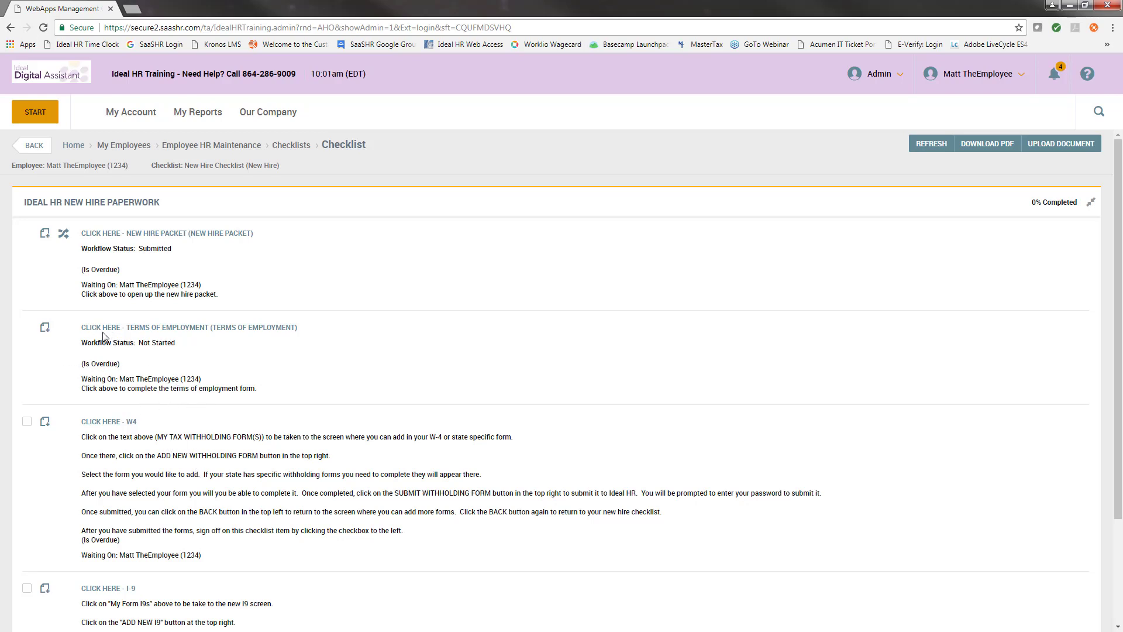
drag(81, 328, 208, 337)
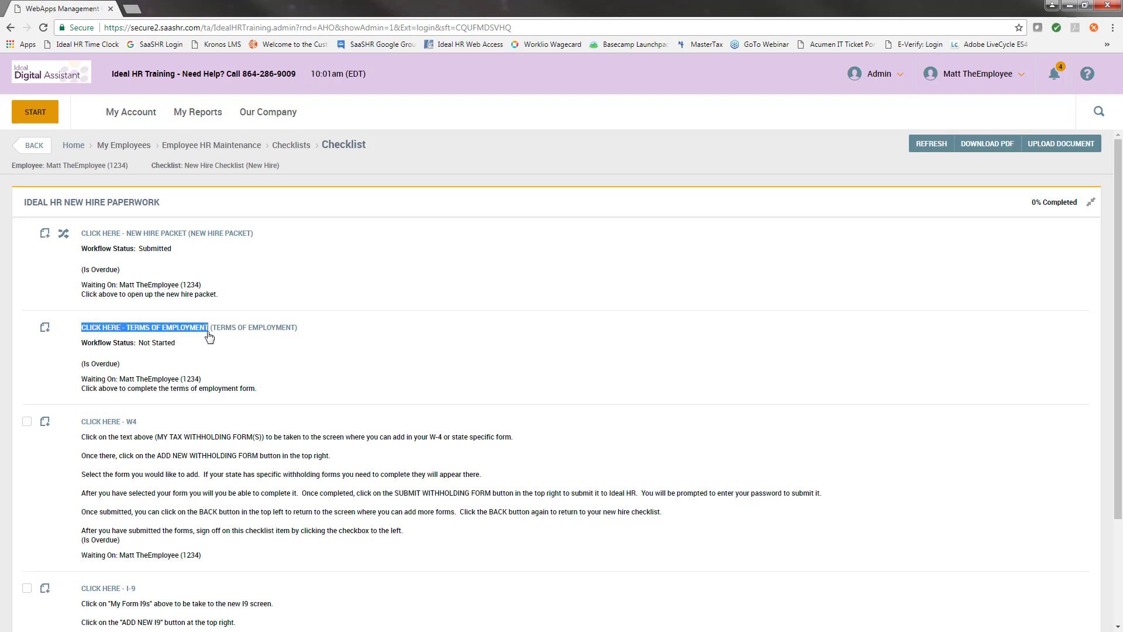
click(213, 328)
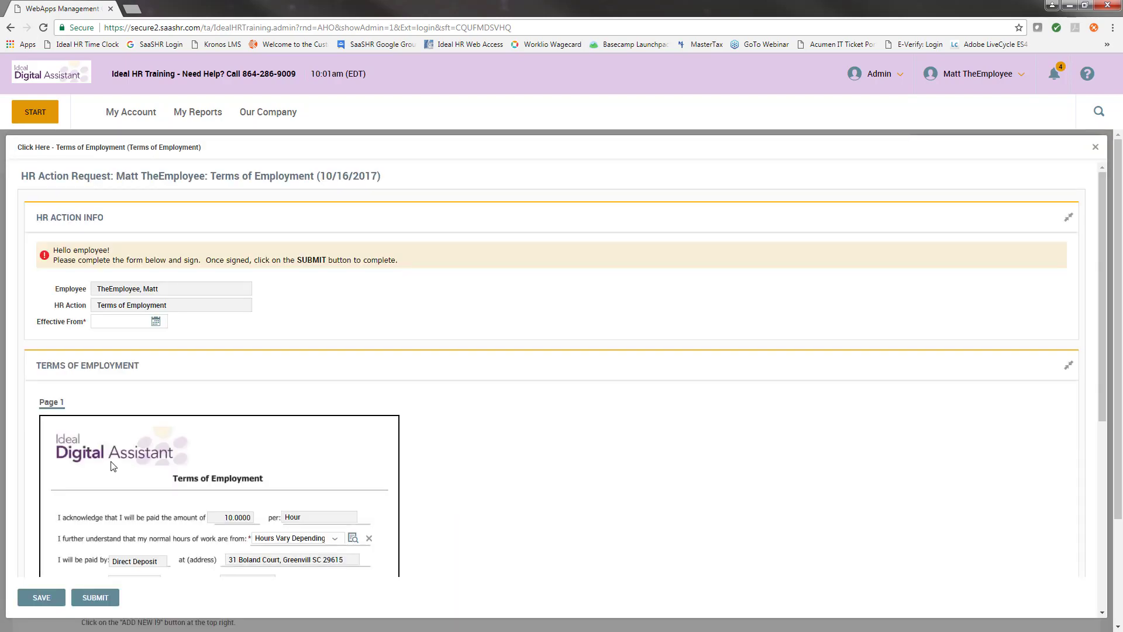
Set the Effective From and signature dates to 10/16/2017 and sign the Terms of Employment with the password.
click(154, 321)
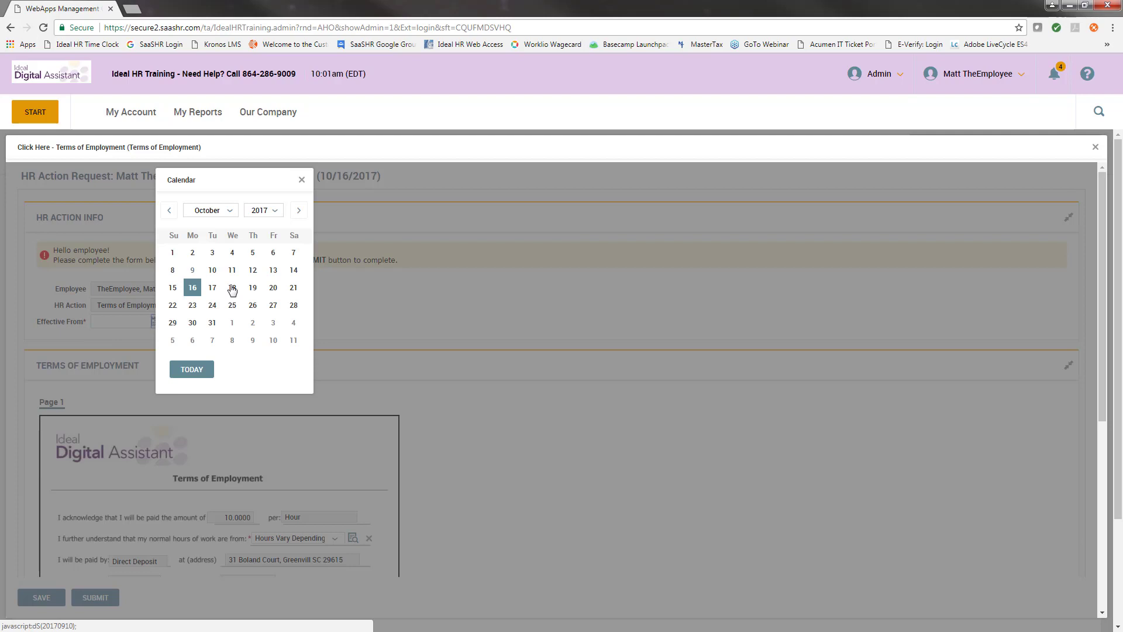
click(192, 288)
scroll(211, 295, down, 2)
scroll(212, 296, down, 1)
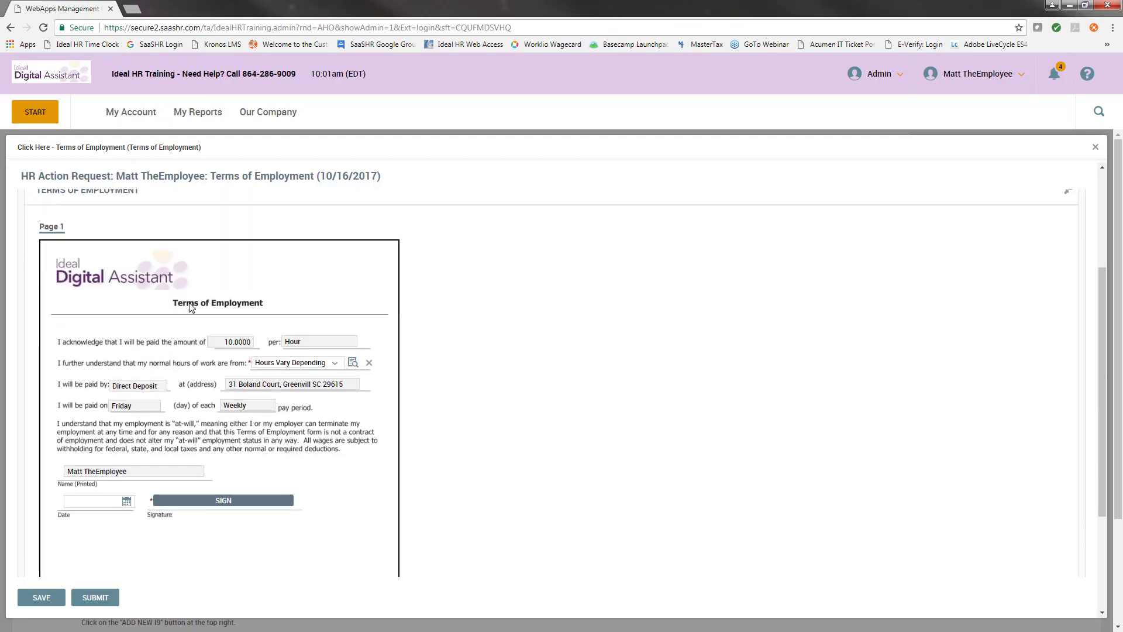
click(127, 501)
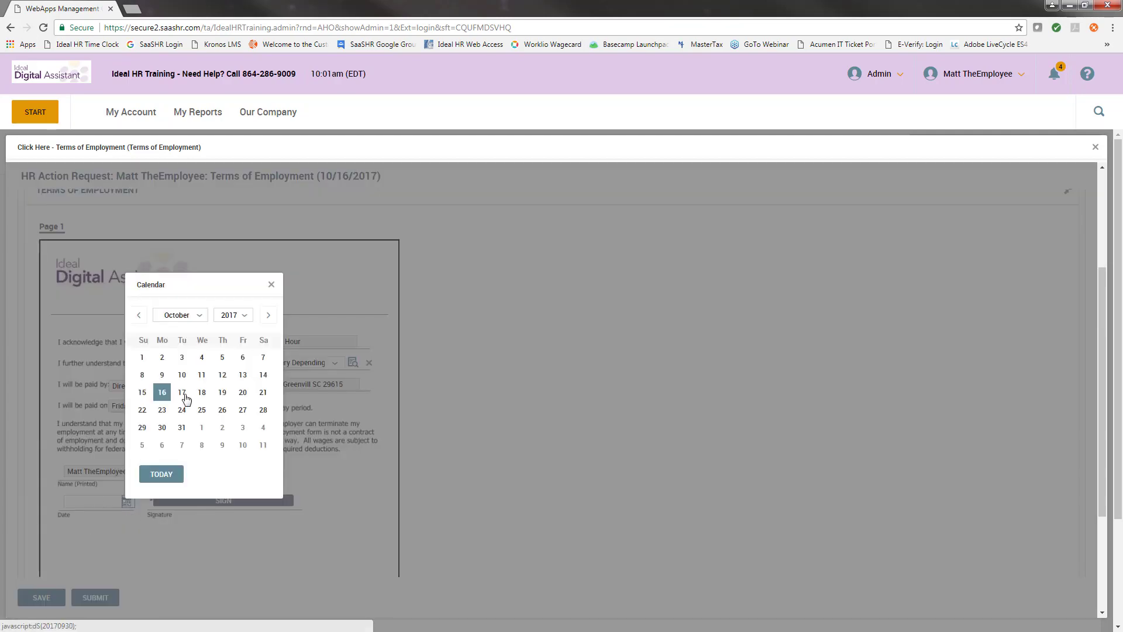
click(162, 392)
scroll(92, 391, down, 1)
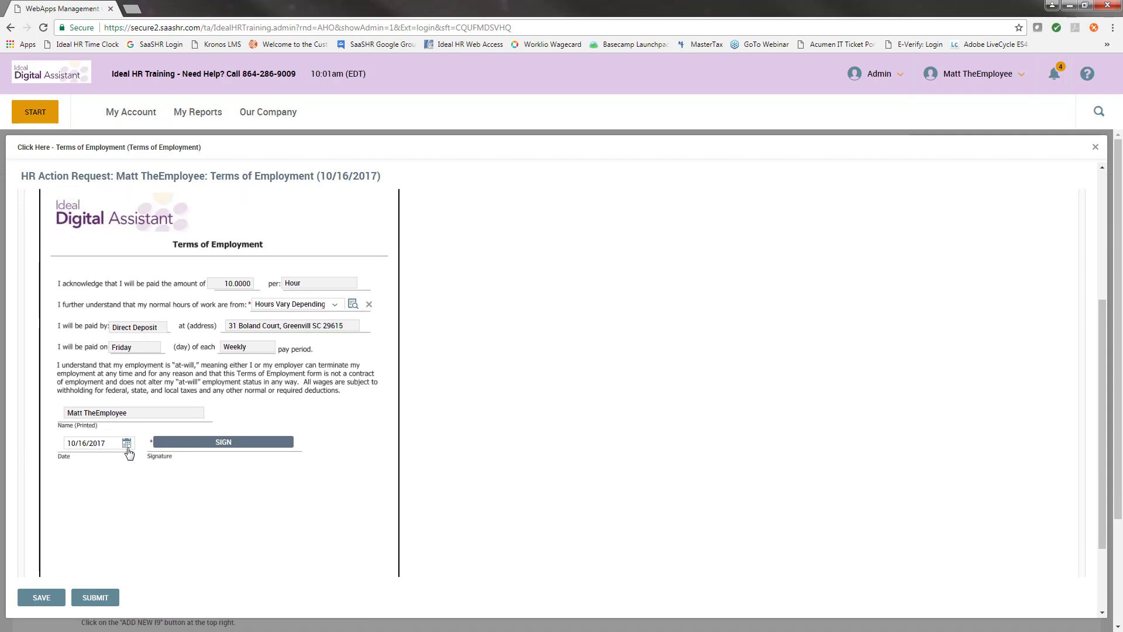
click(199, 445)
click(489, 370)
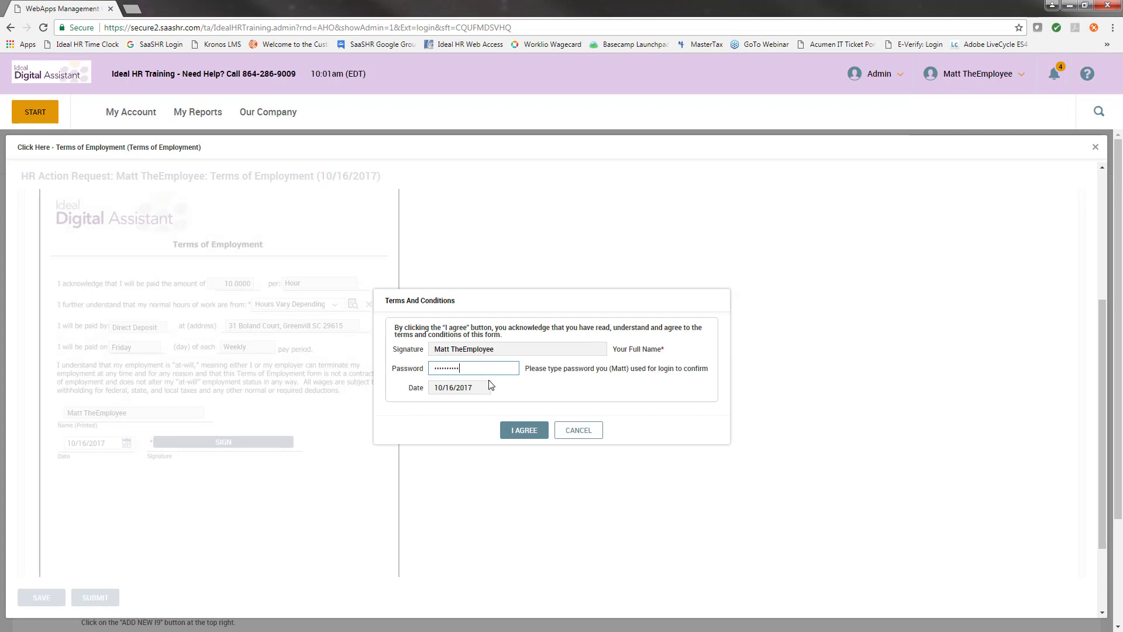
click(537, 434)
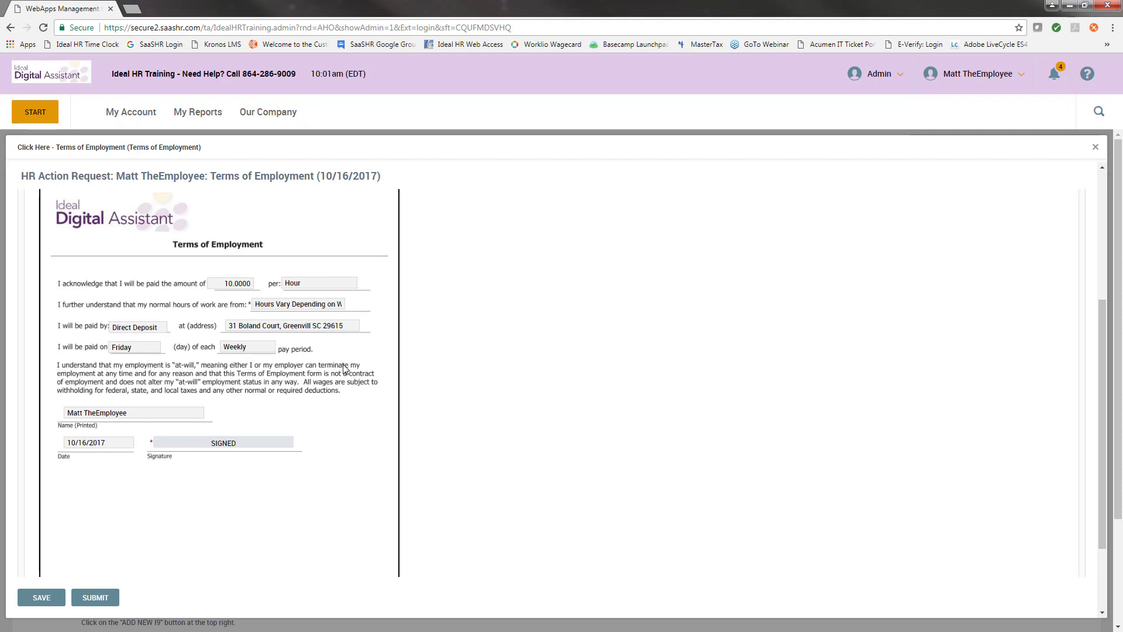
Submit the signed Terms of Employment, confirming Yes to the HR action request.
scroll(342, 368, down, 2)
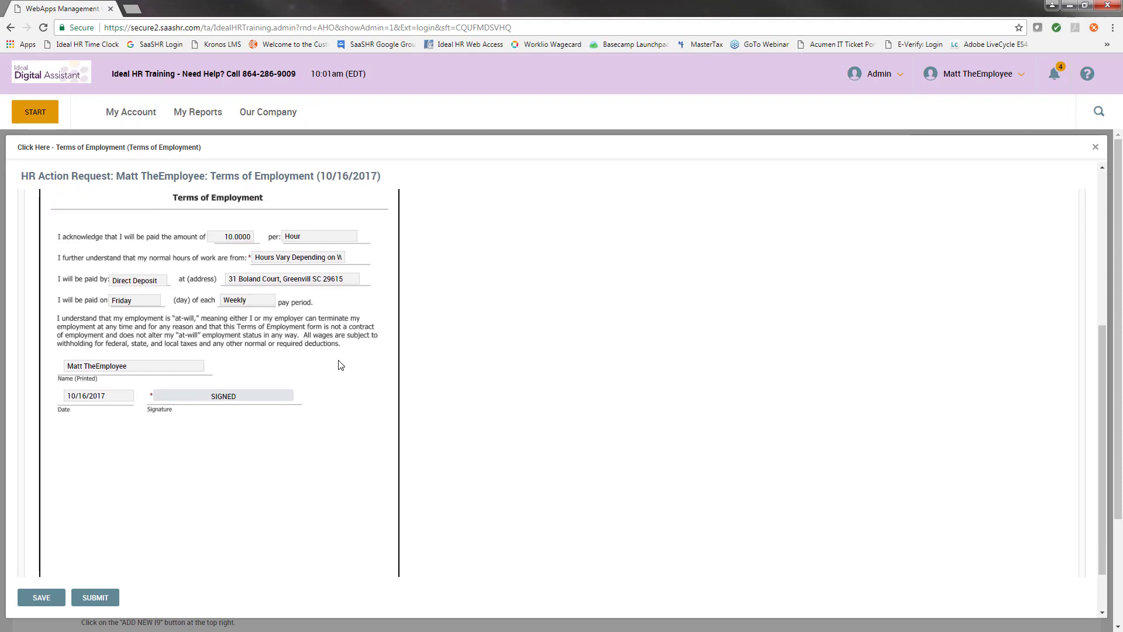
click(95, 597)
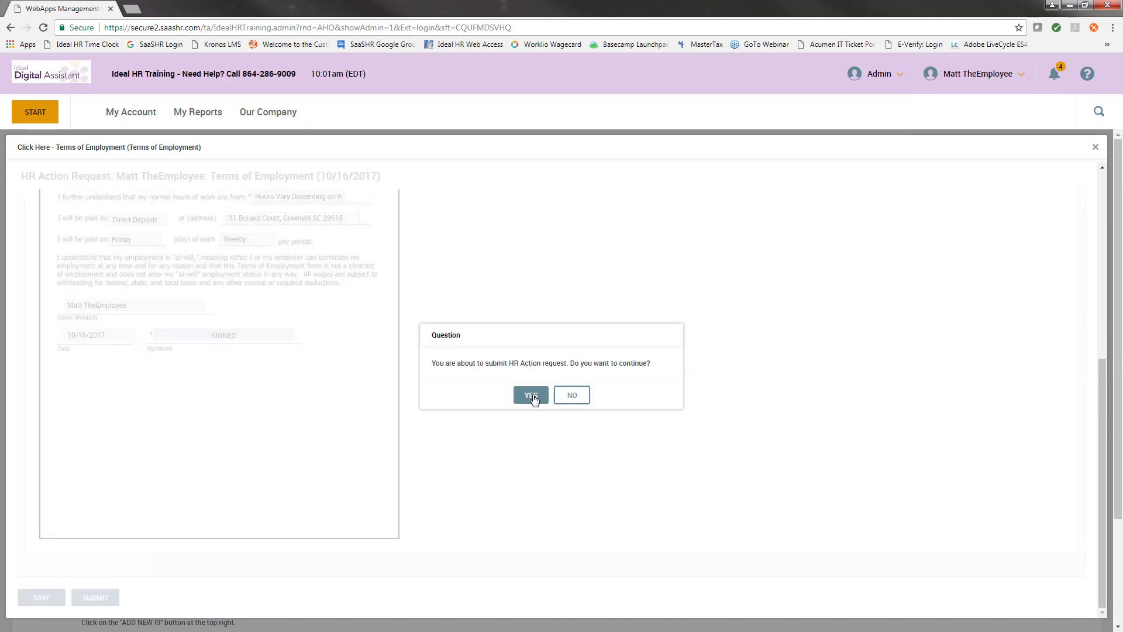
click(531, 396)
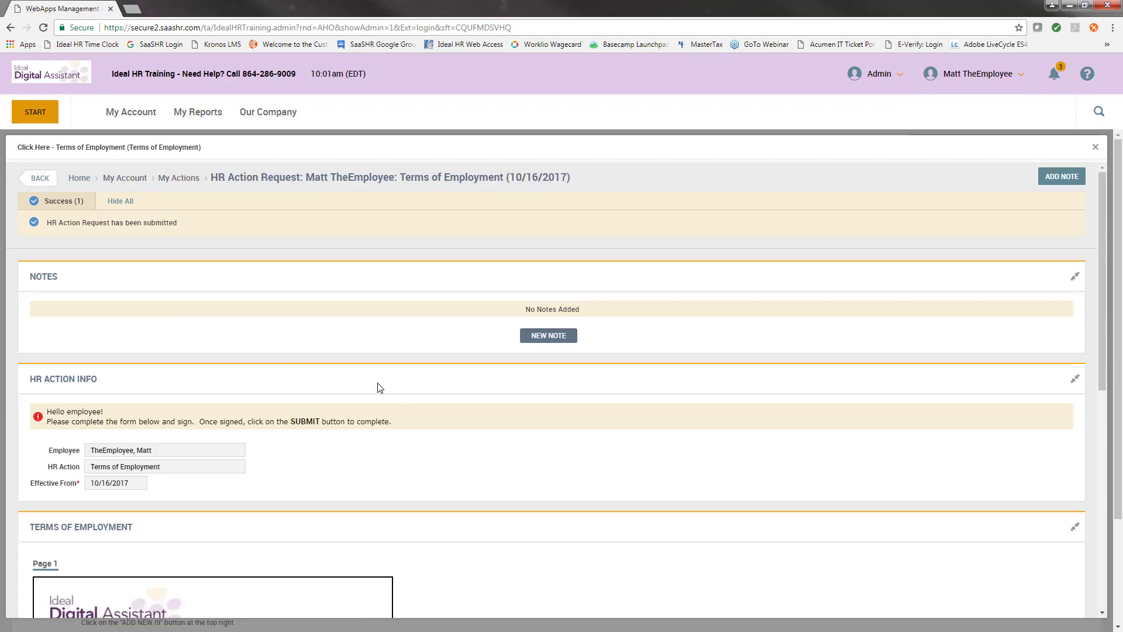
Open the New Hire Checklist from the bell, showing Terms of Employment completed at 25%.
click(1056, 82)
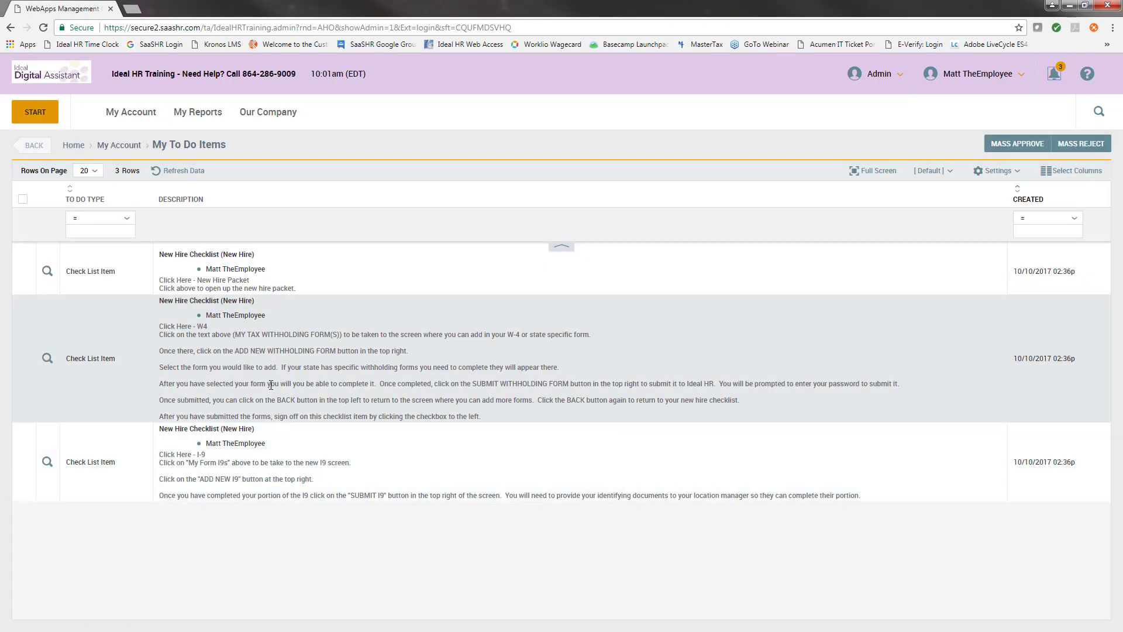
click(49, 359)
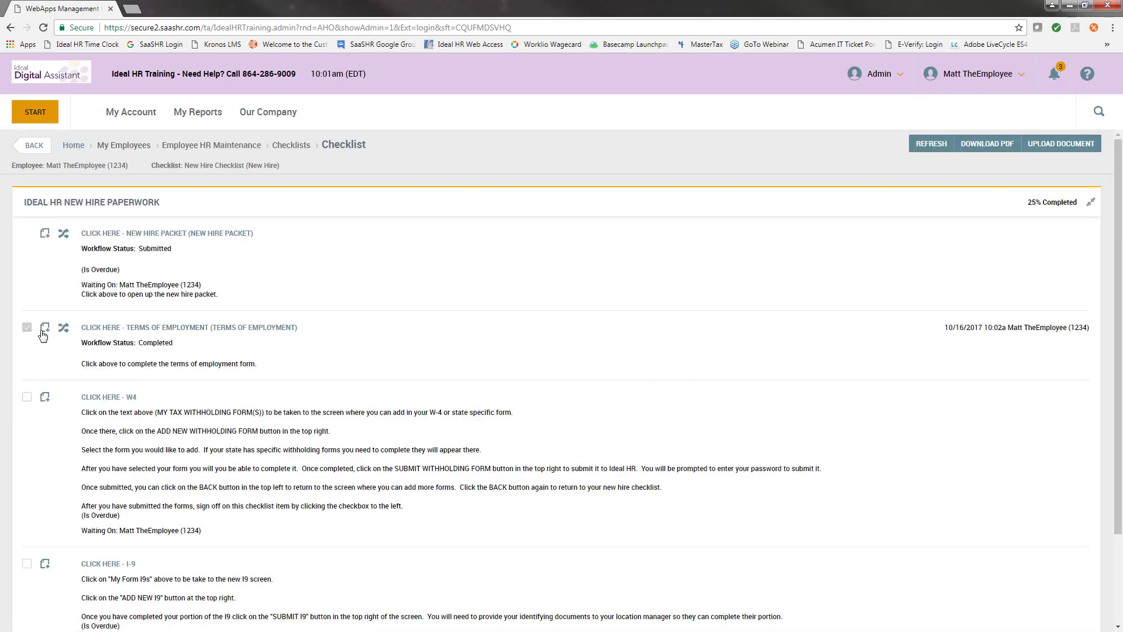
drag(21, 334, 15, 335)
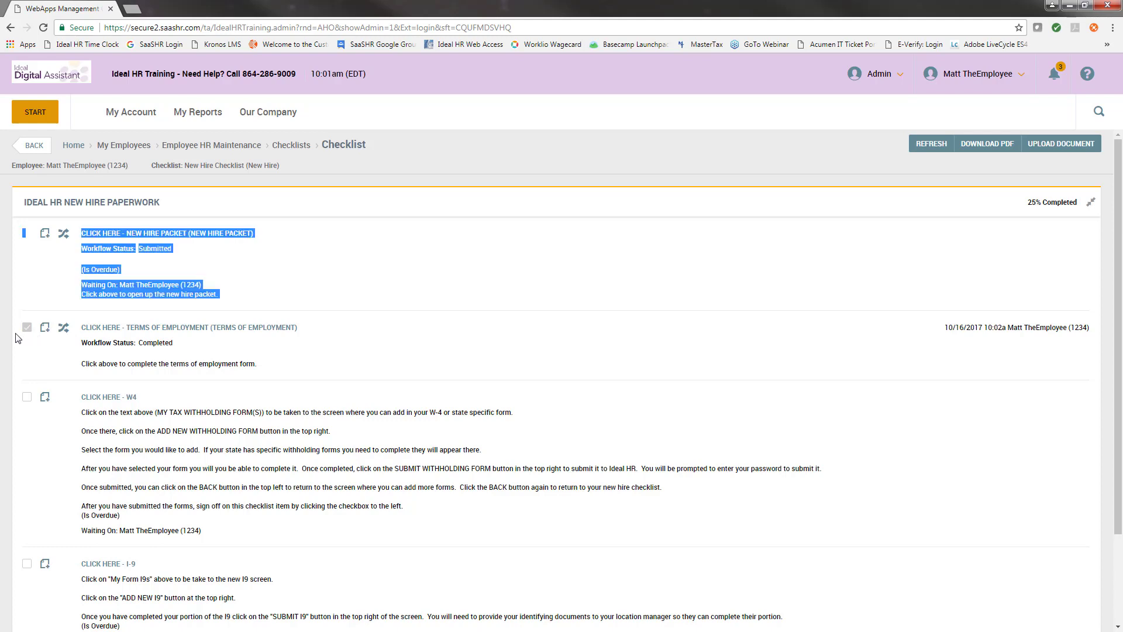
click(148, 360)
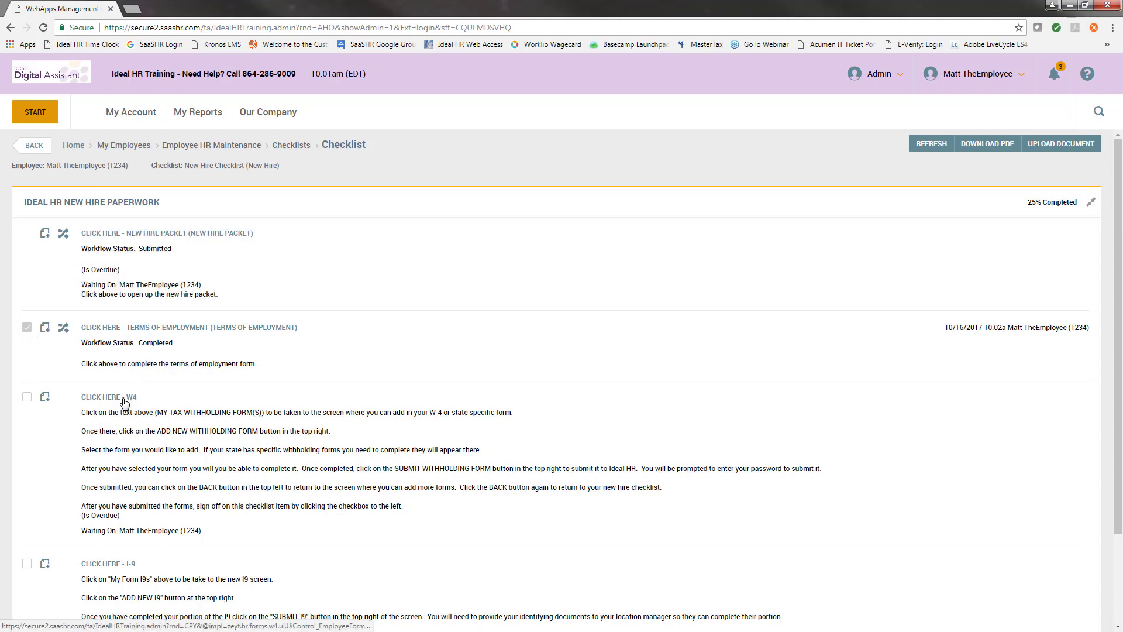
drag(272, 239, 200, 240)
click(282, 243)
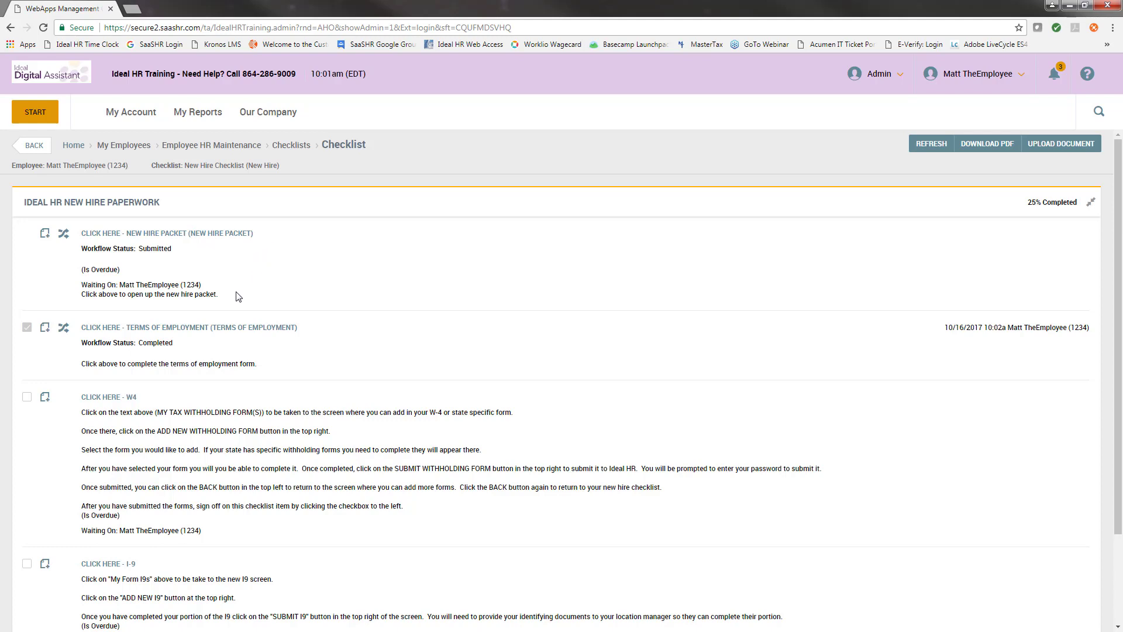
scroll(238, 296, down, 1)
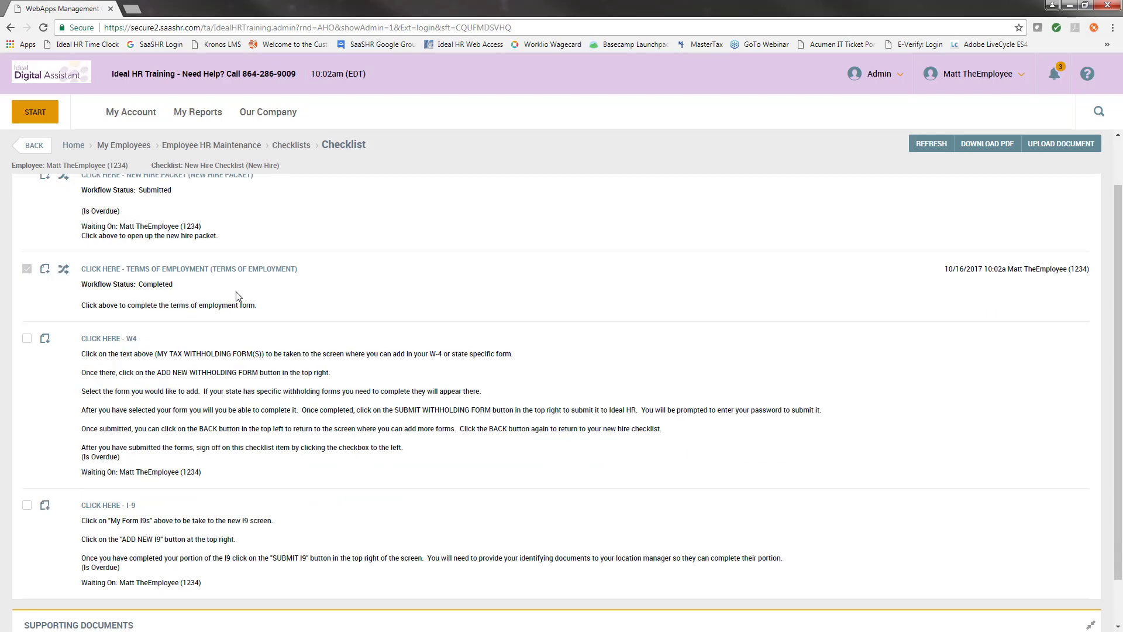
scroll(219, 322, down, 1)
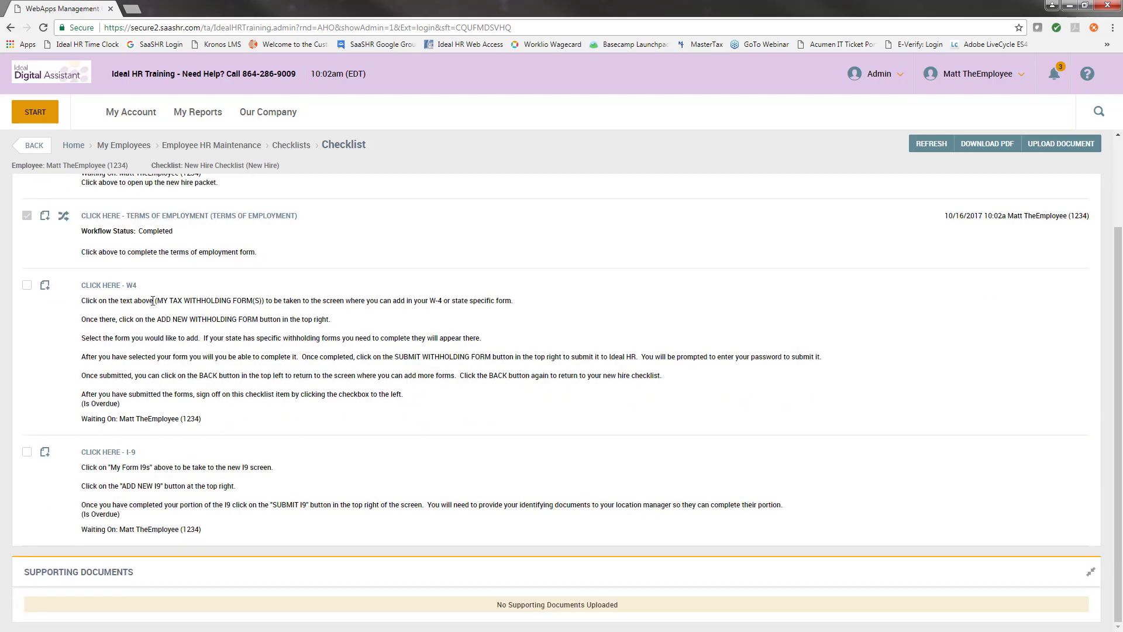
From the checklist's W4 item, add a new Federal W-4 (2017) withholding form.
click(123, 286)
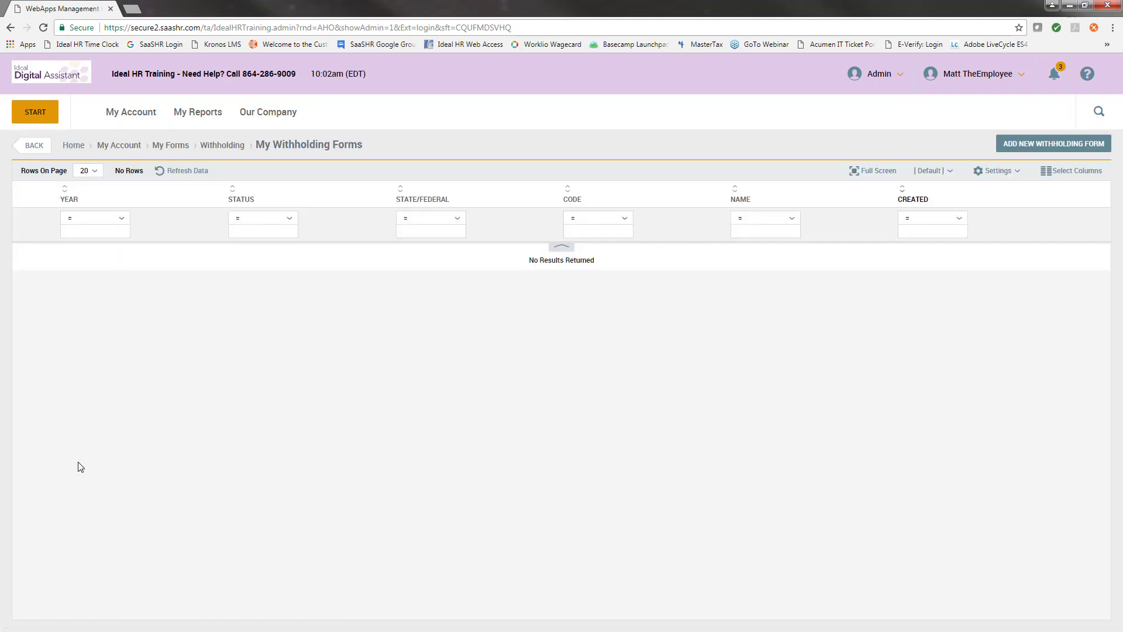
click(1057, 147)
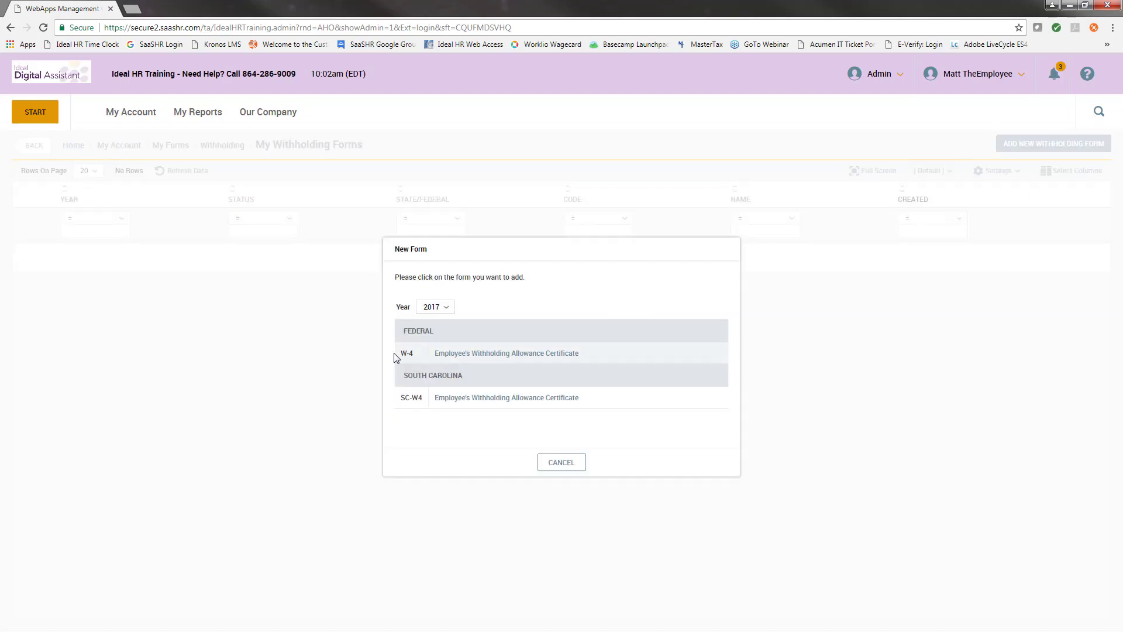
click(458, 354)
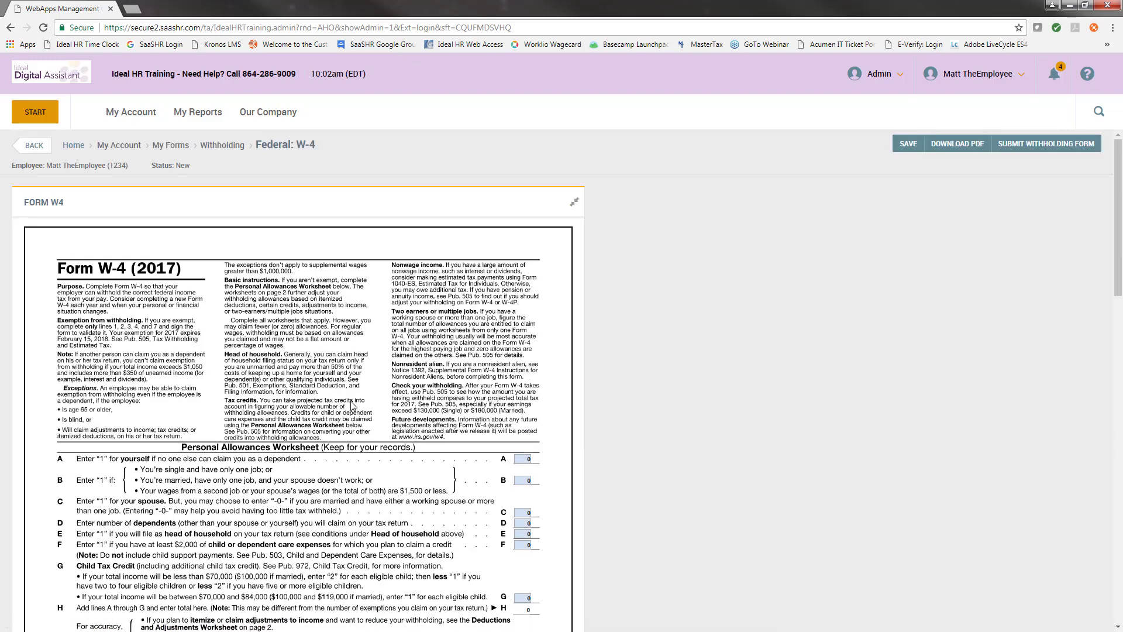
Enter 1 on W-4 worksheet lines A, B, D and E so the totals recalculate.
scroll(353, 407, down, 2)
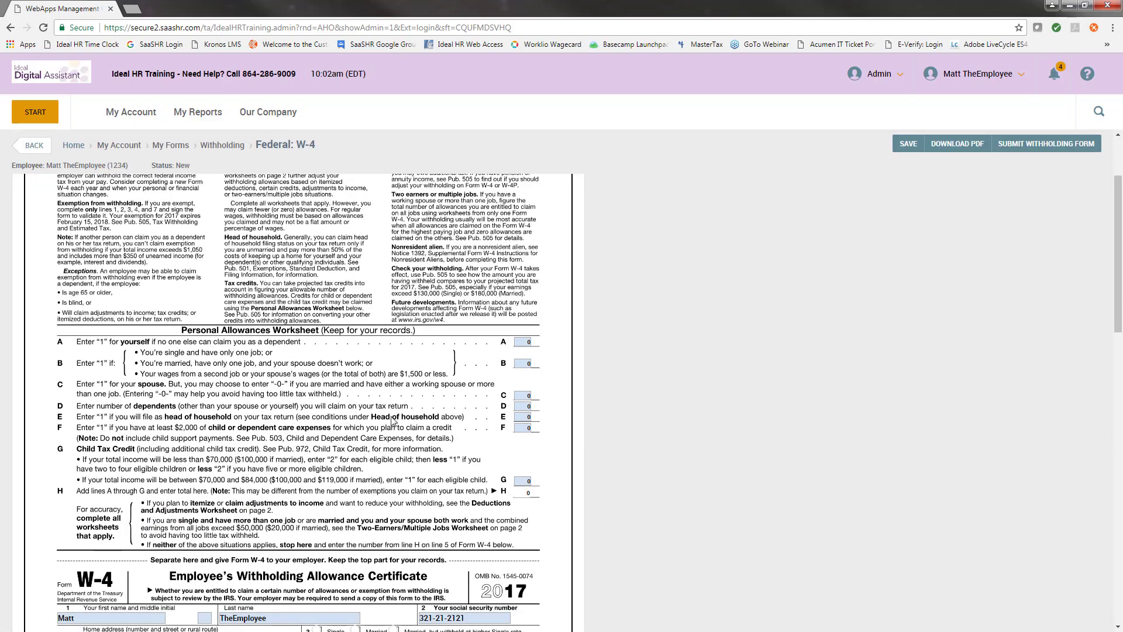
click(528, 342)
text(1)
click(528, 363)
text(1)
scroll(544, 371, down, 1)
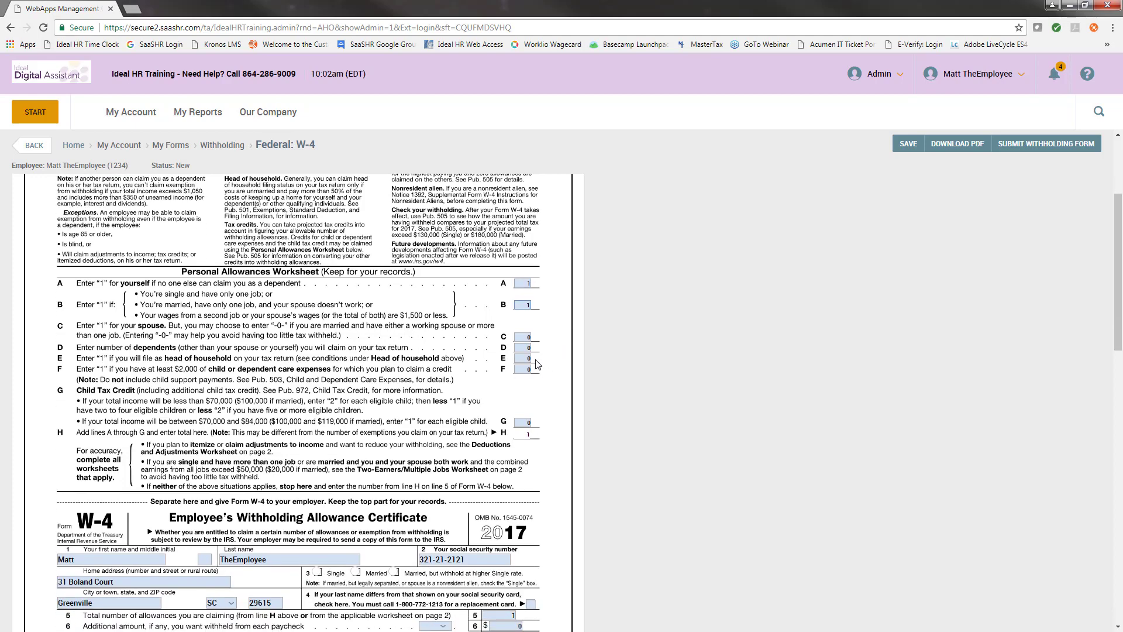
click(527, 349)
text(1)
click(528, 359)
text(1)
click(553, 380)
scroll(554, 381, down, 3)
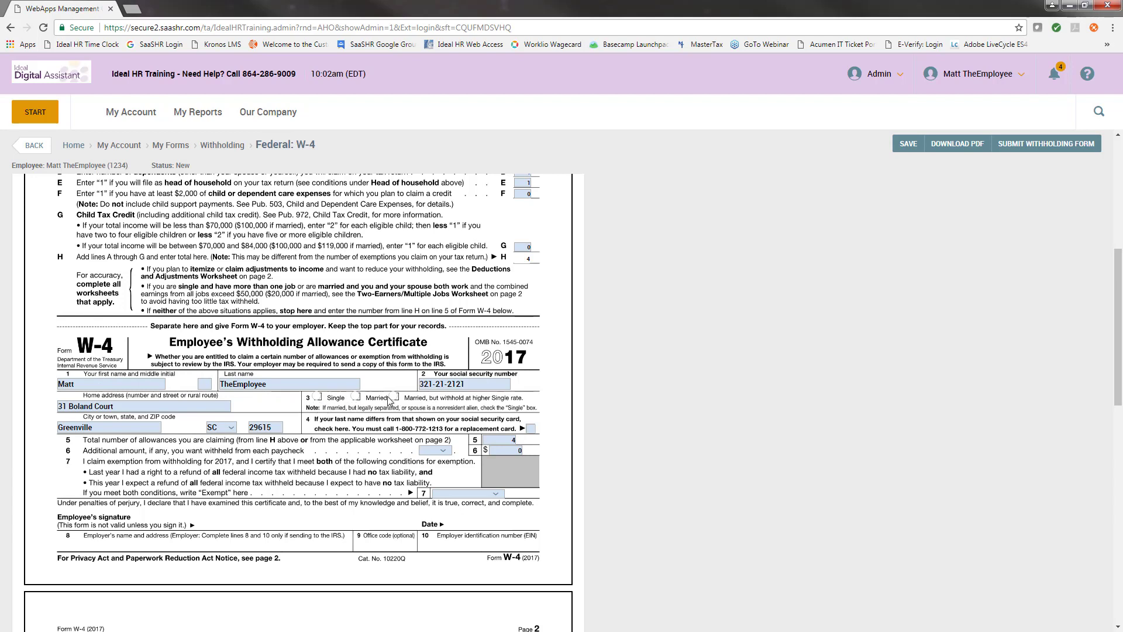
Mark the filing status as Single and change line 5 allowances to 0.
click(316, 396)
drag(492, 438, 560, 439)
text(0)
Submit the W-4, sign it with the account password, and agree to save it.
click(1046, 146)
click(511, 379)
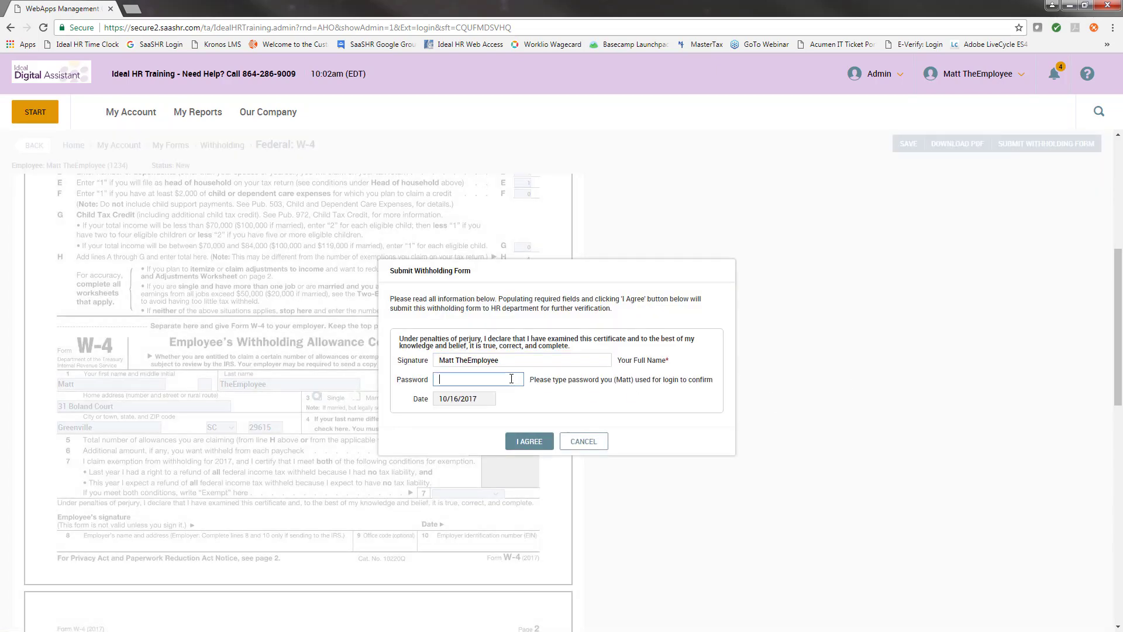
text(m)
click(529, 441)
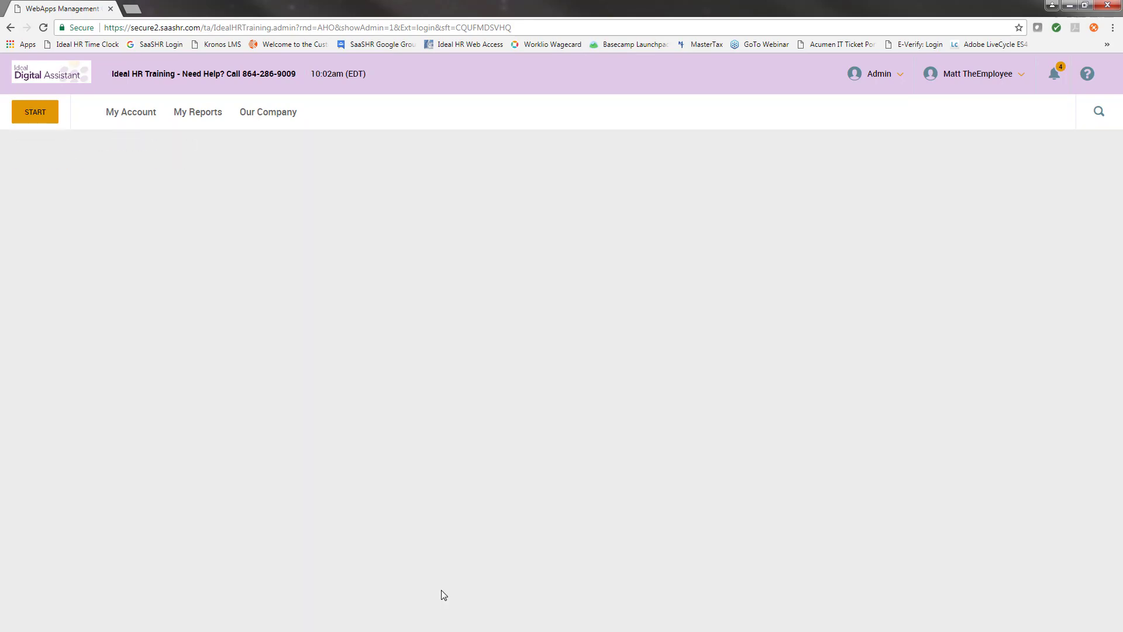
scroll(475, 468, down, 6)
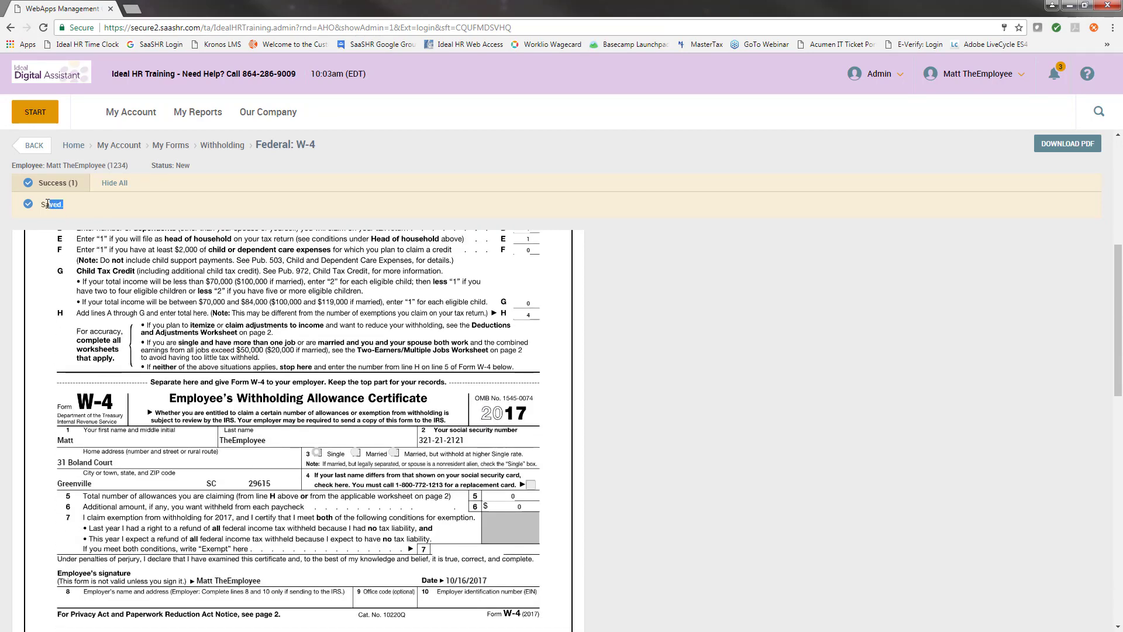
drag(48, 202, 43, 194)
click(114, 199)
Check off the W4 item on the New Hire Checklist, then open the I-9 forms list.
click(1054, 75)
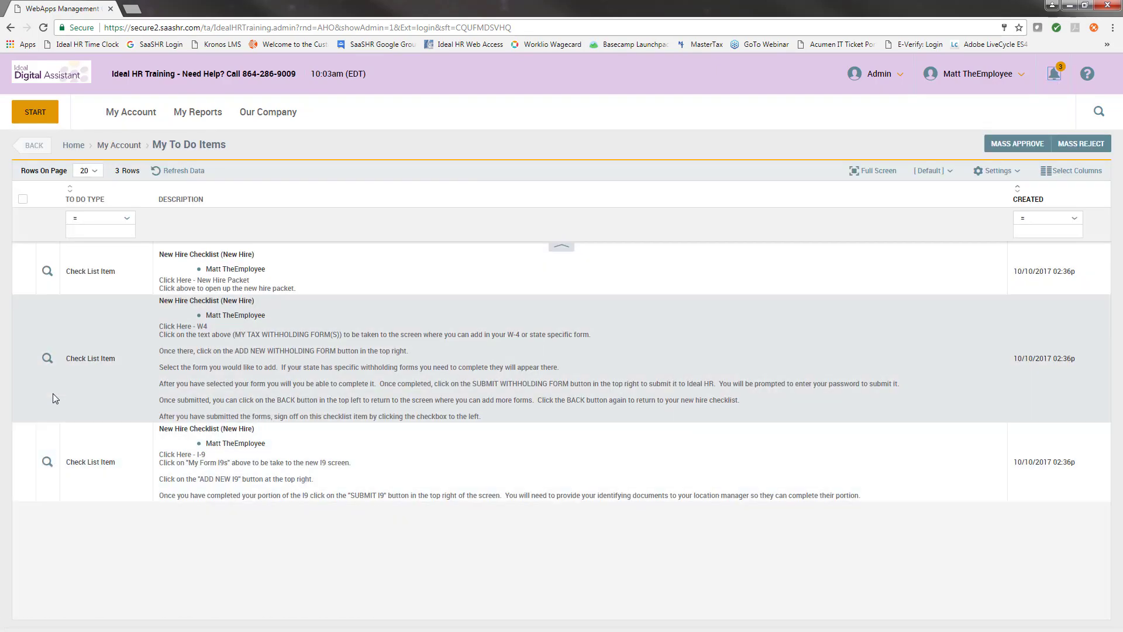
click(48, 359)
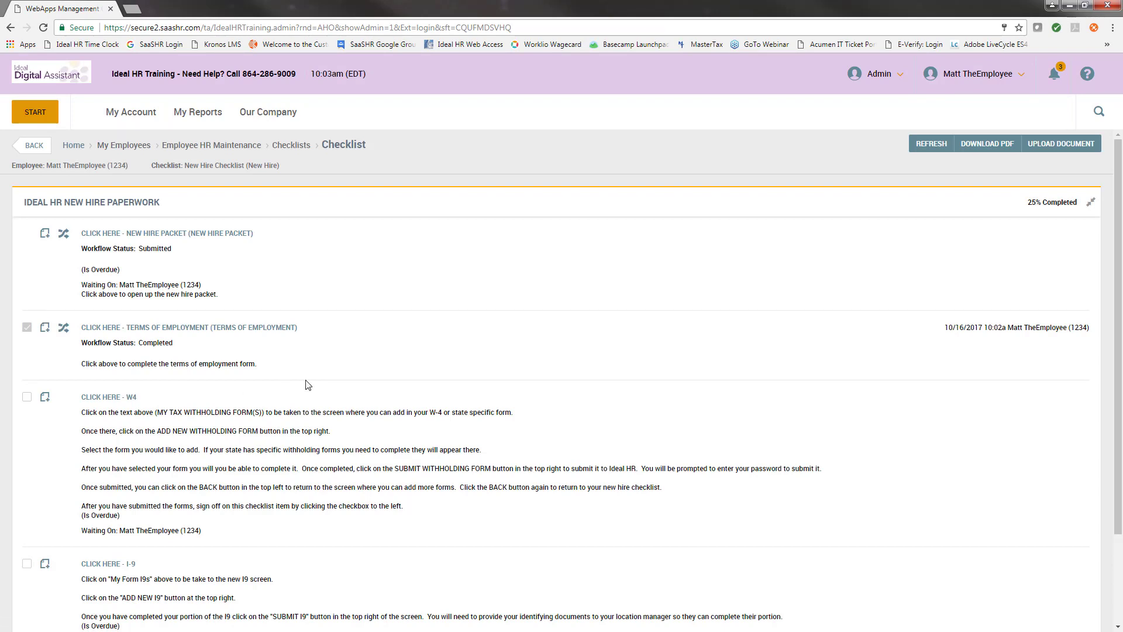
scroll(214, 375, down, 1)
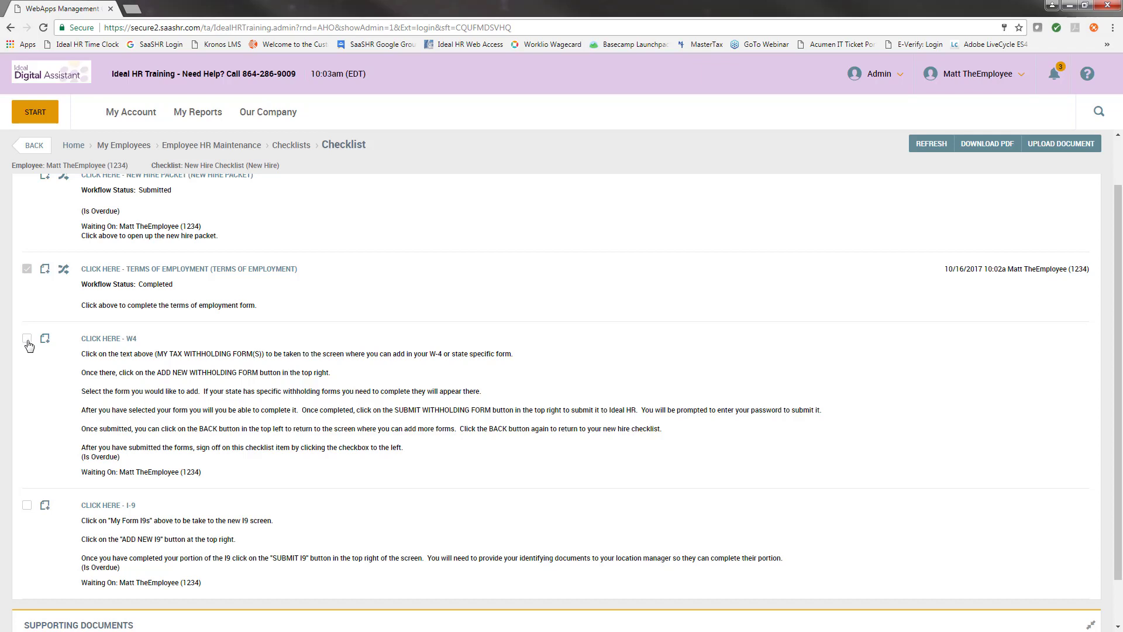
click(27, 339)
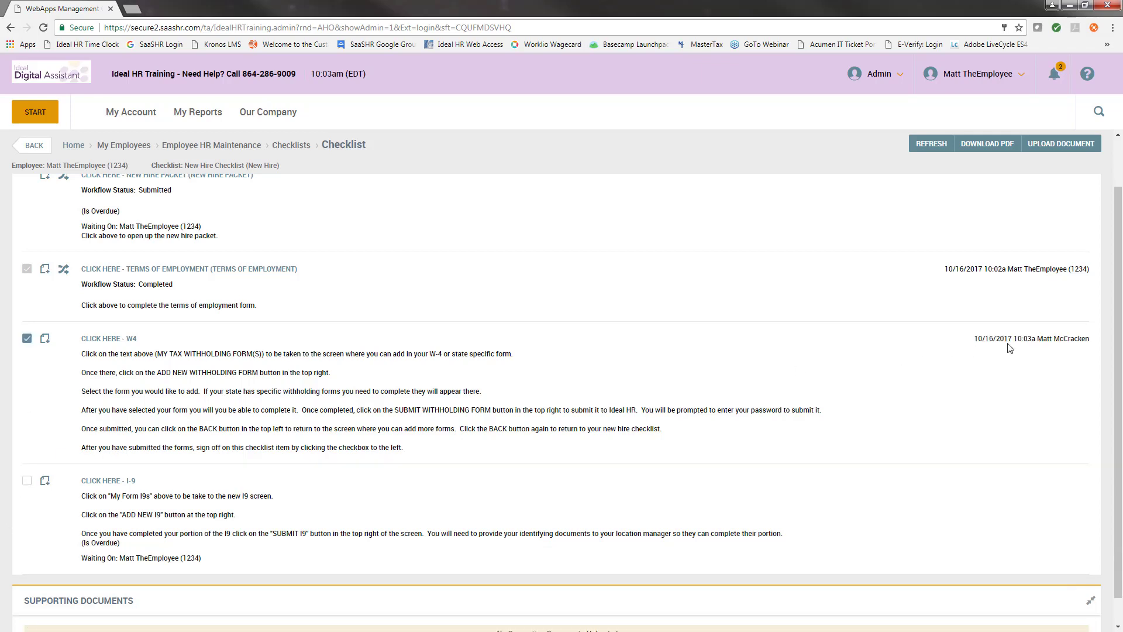
drag(974, 339, 1085, 345)
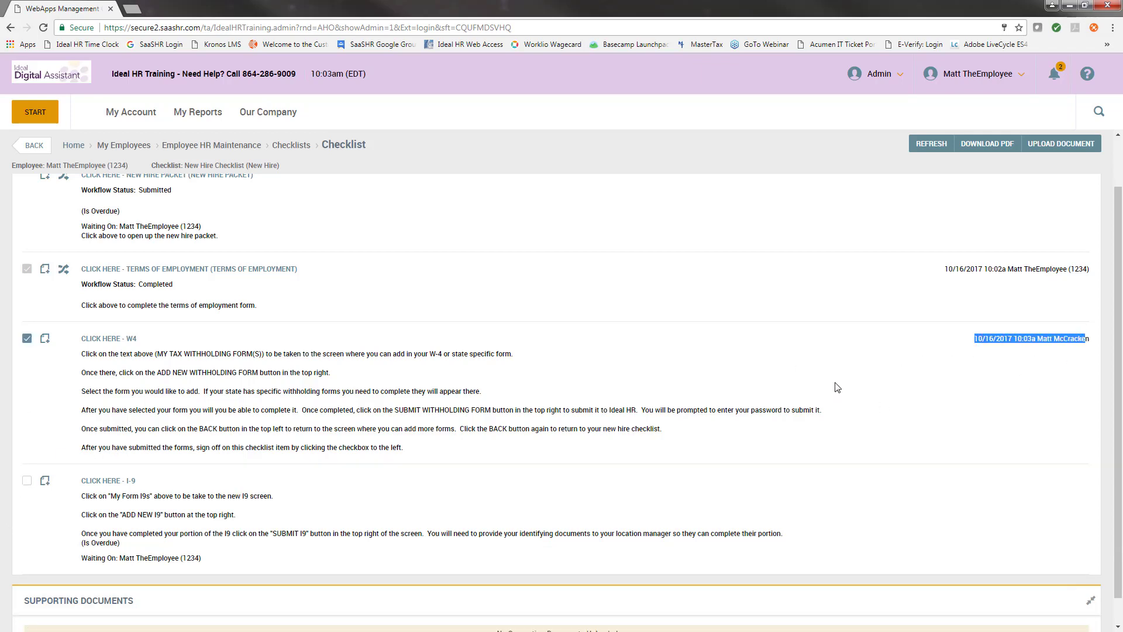
scroll(737, 301, down, 1)
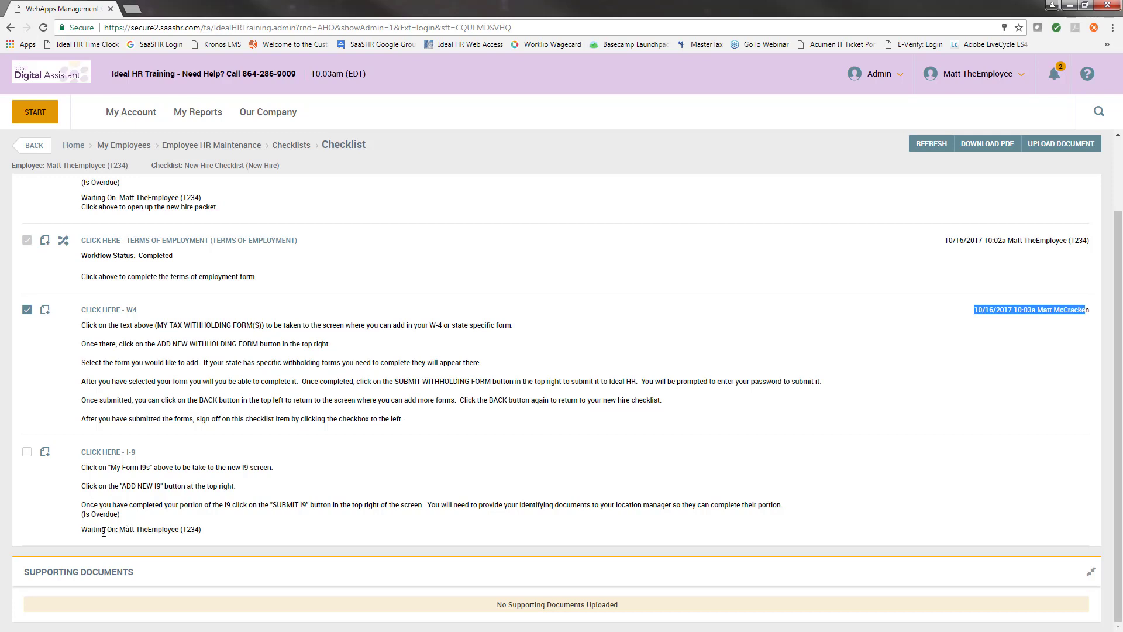
click(99, 454)
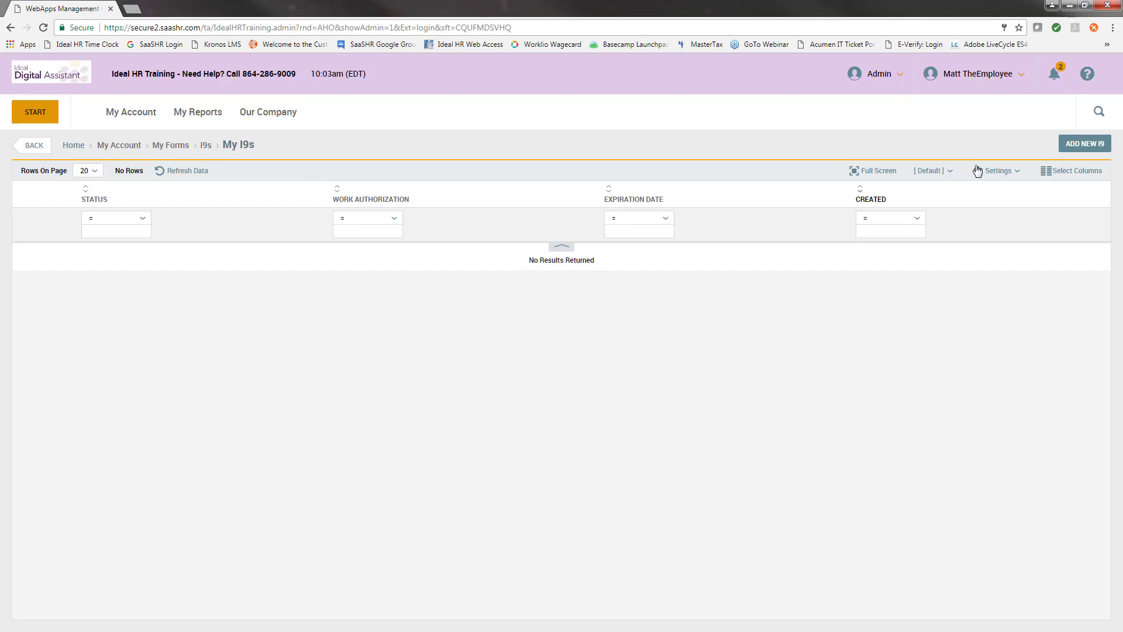
Create and confirm a new Form I-9, scrolling to the empty Section 1.
click(1083, 147)
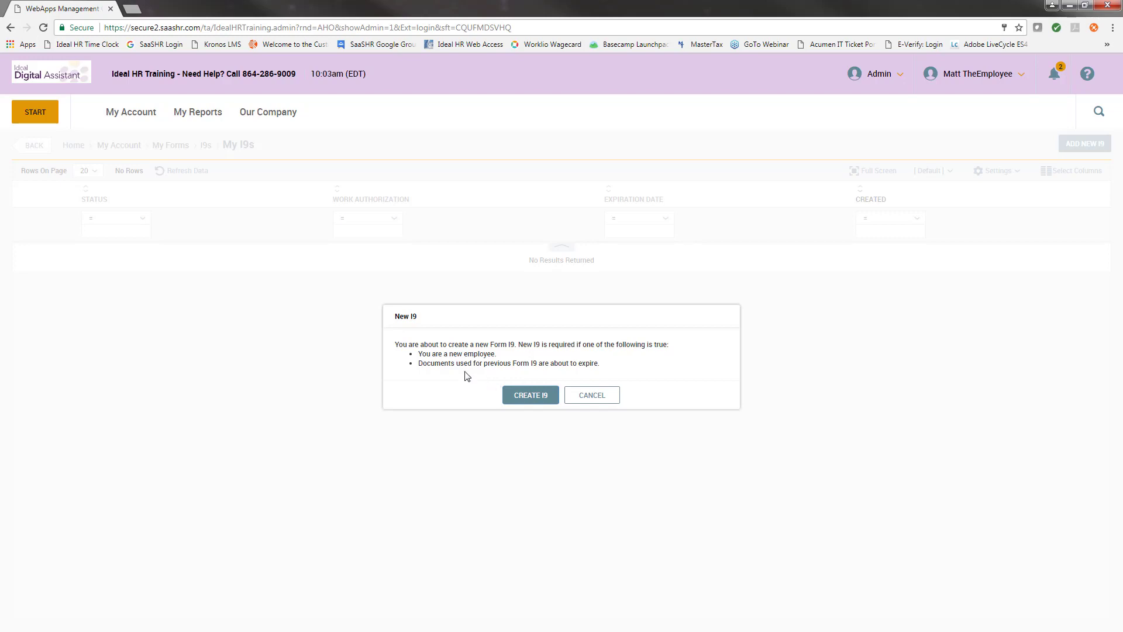
click(521, 399)
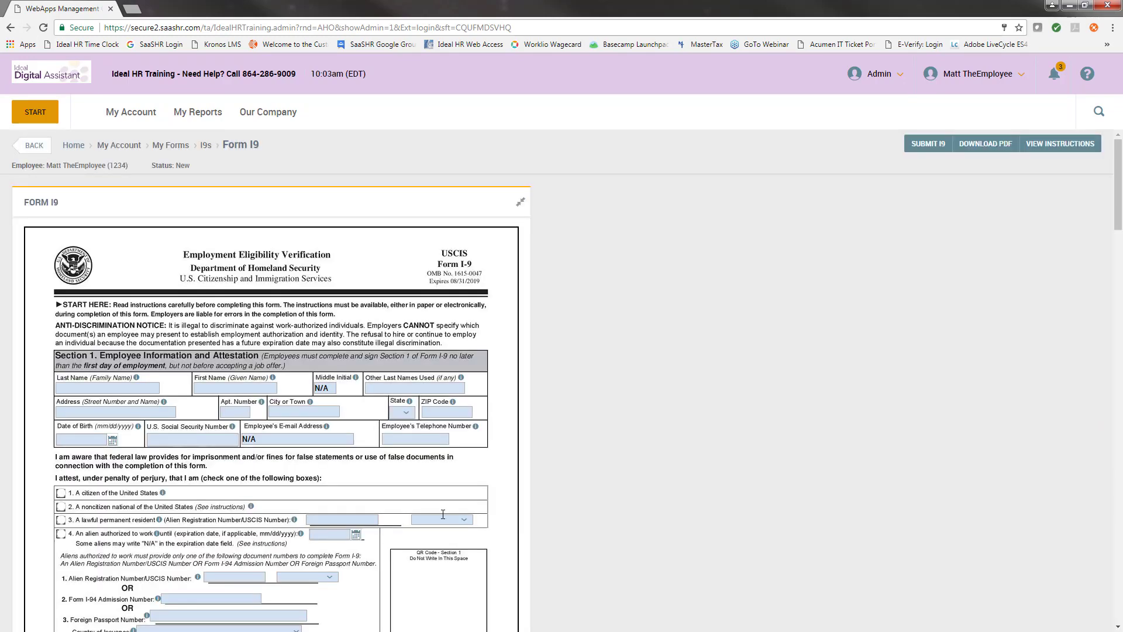
scroll(191, 301, down, 1)
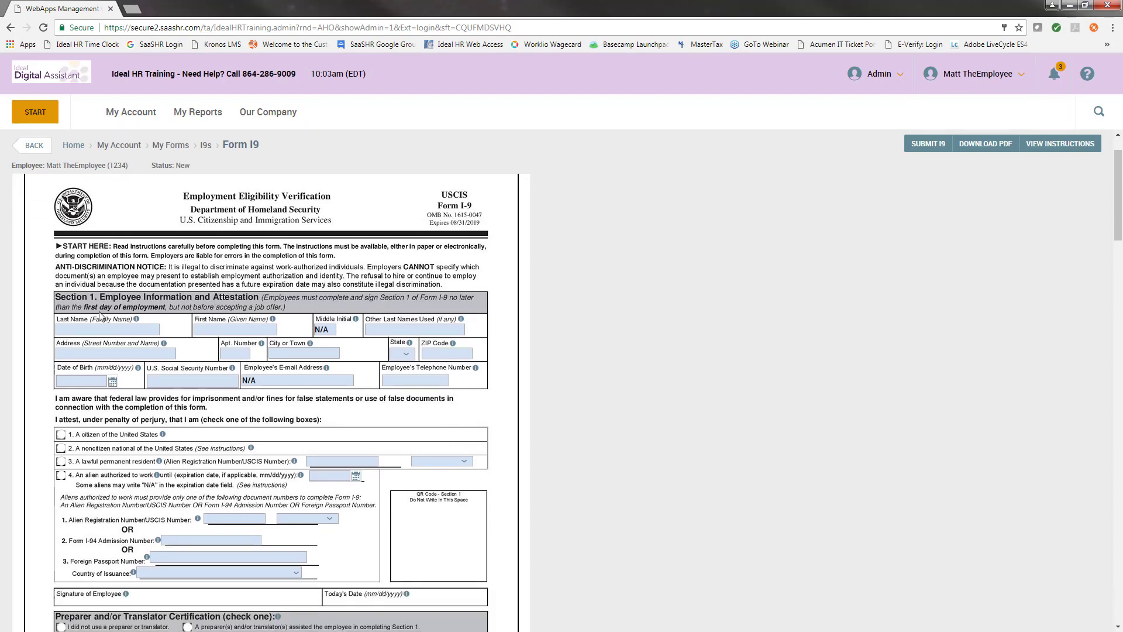
Enter the employee's last name, first name and street address in Section 1.
click(103, 328)
key(Tab)
click(203, 328)
click(111, 354)
click(113, 355)
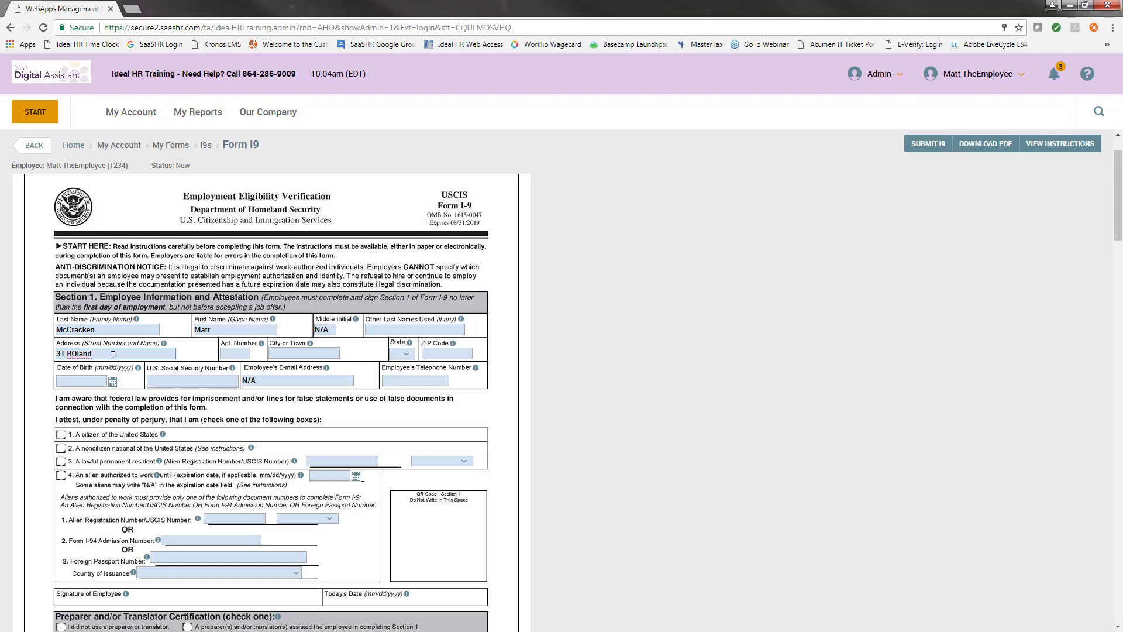
Fill in the employee's city, choose their state from the dropdown, and enter the ZIP code.
click(307, 353)
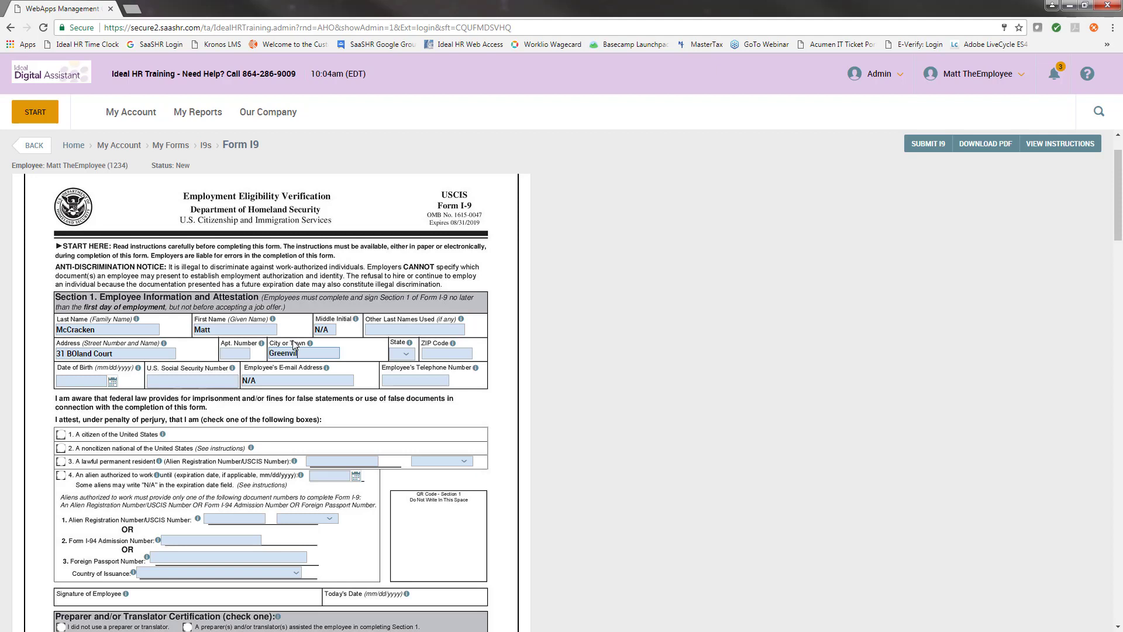
click(405, 355)
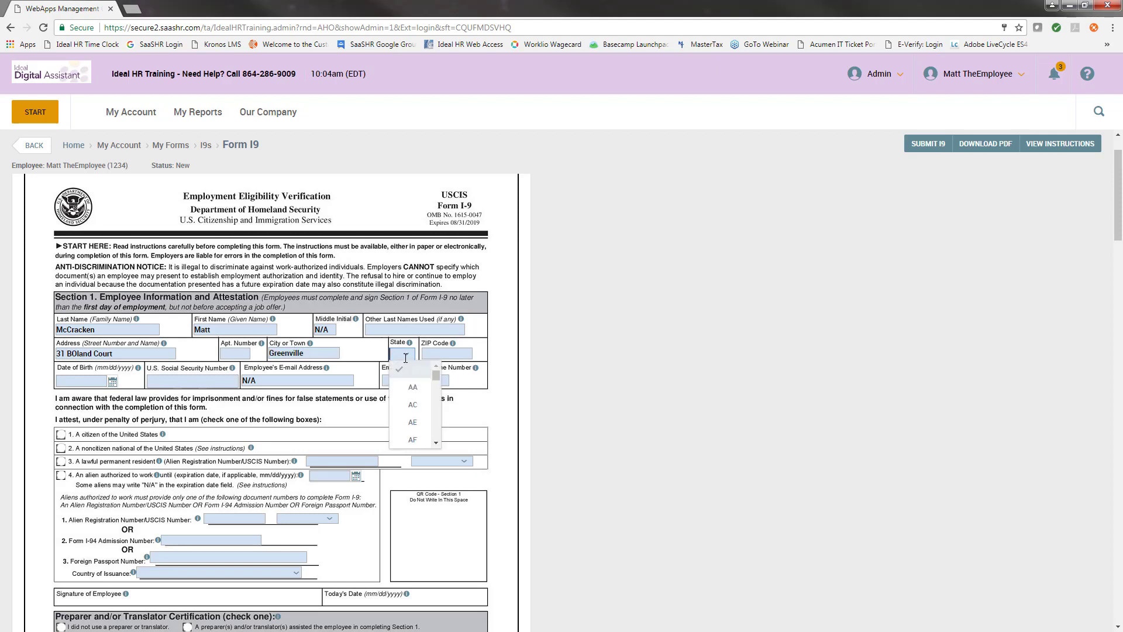
text(sc)
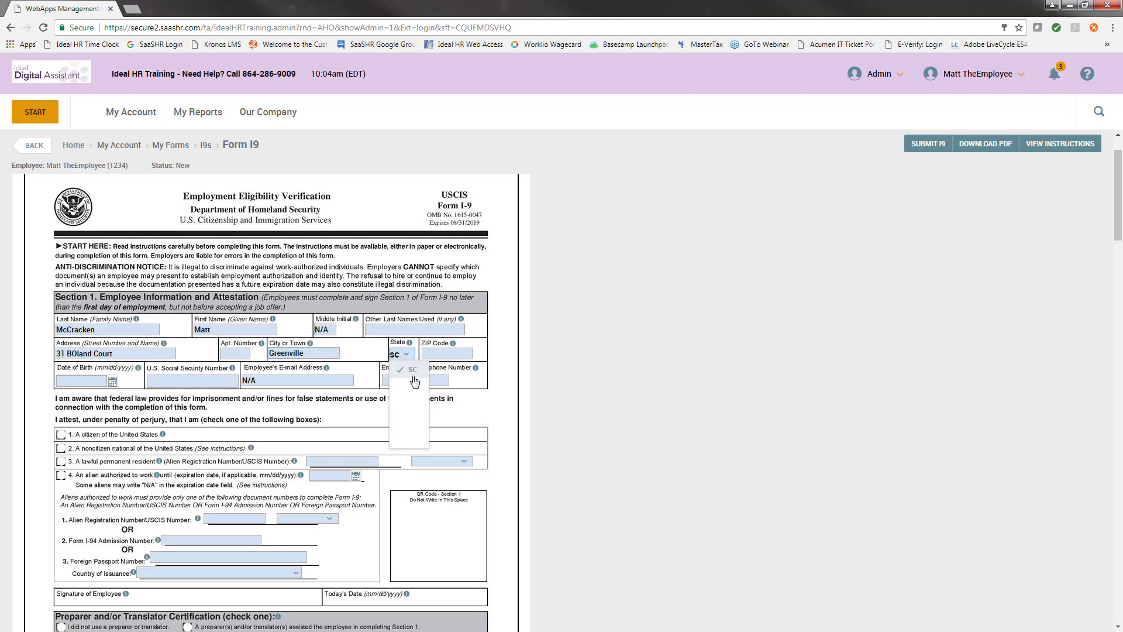
key(Return)
click(455, 351)
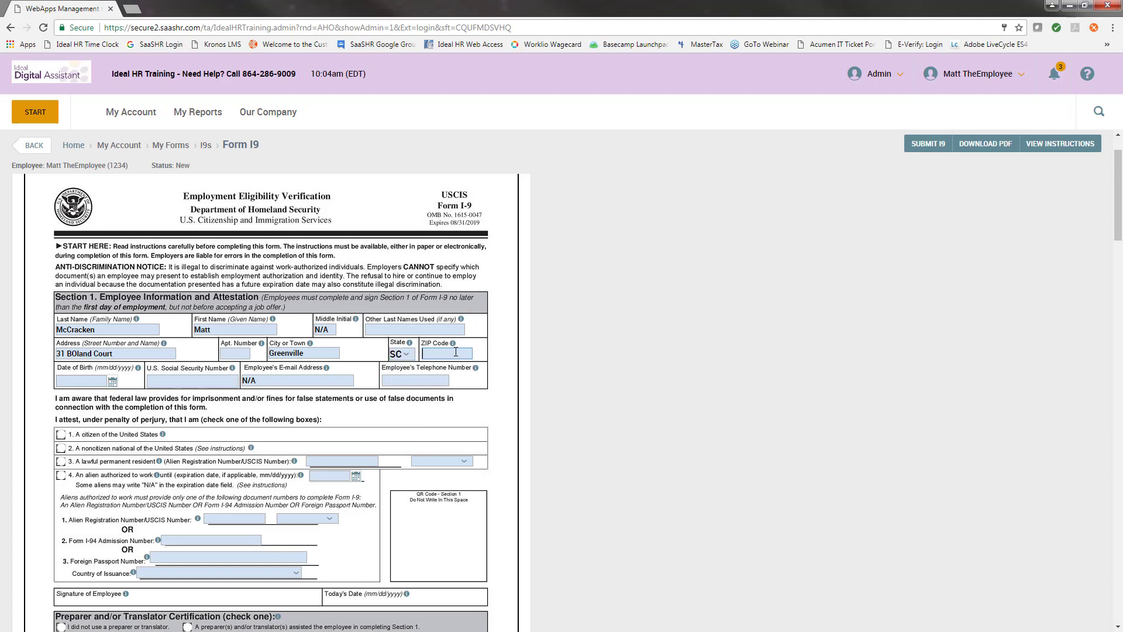
text(29681)
Enter the employee's date of birth and Social Security number.
click(112, 381)
text(1010199)
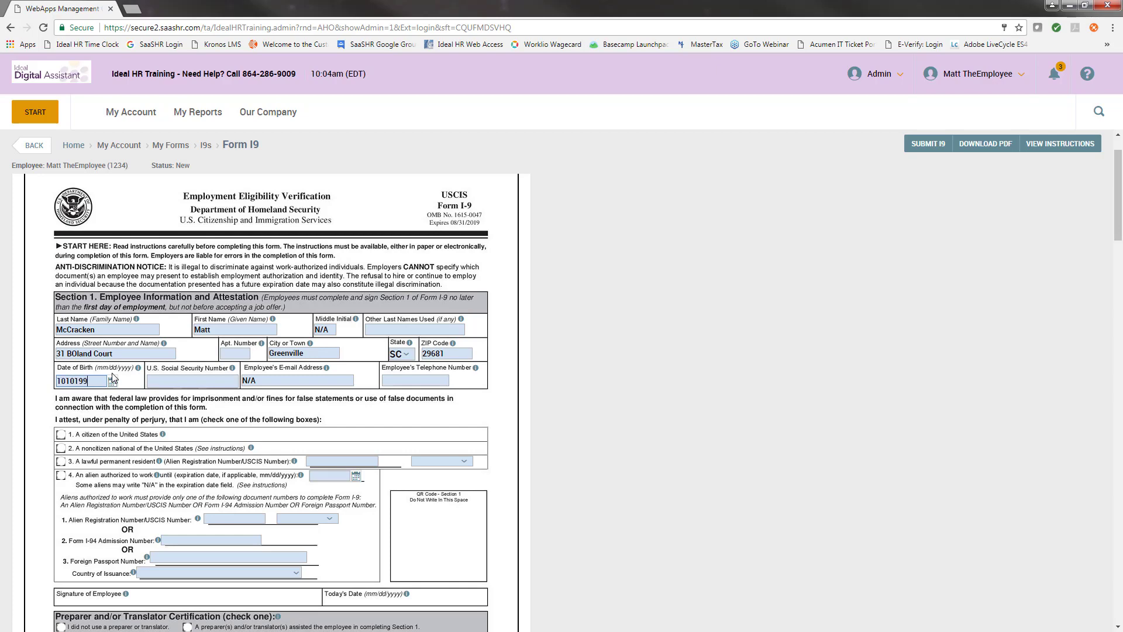
text(0)
scroll(298, 413, down, 1)
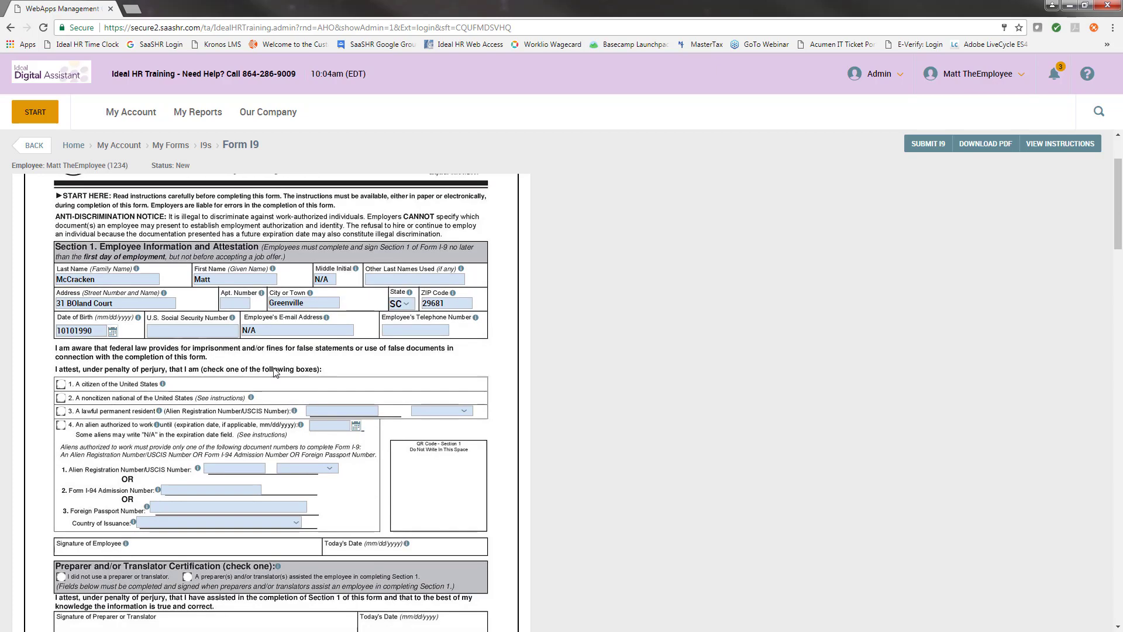
click(160, 320)
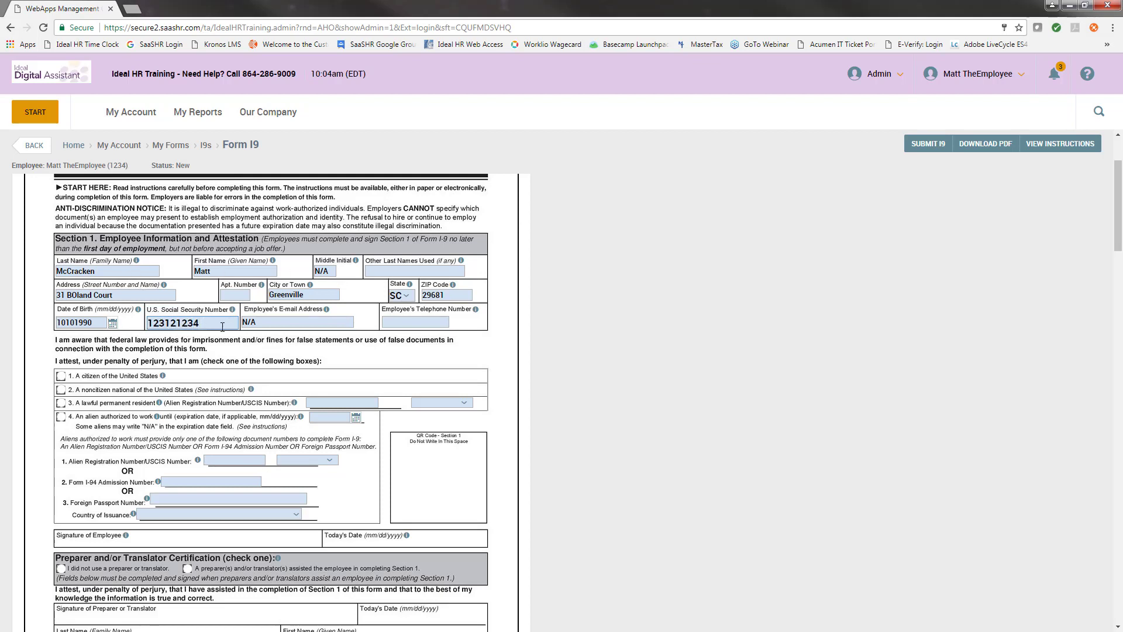
click(371, 338)
scroll(255, 280, down, 1)
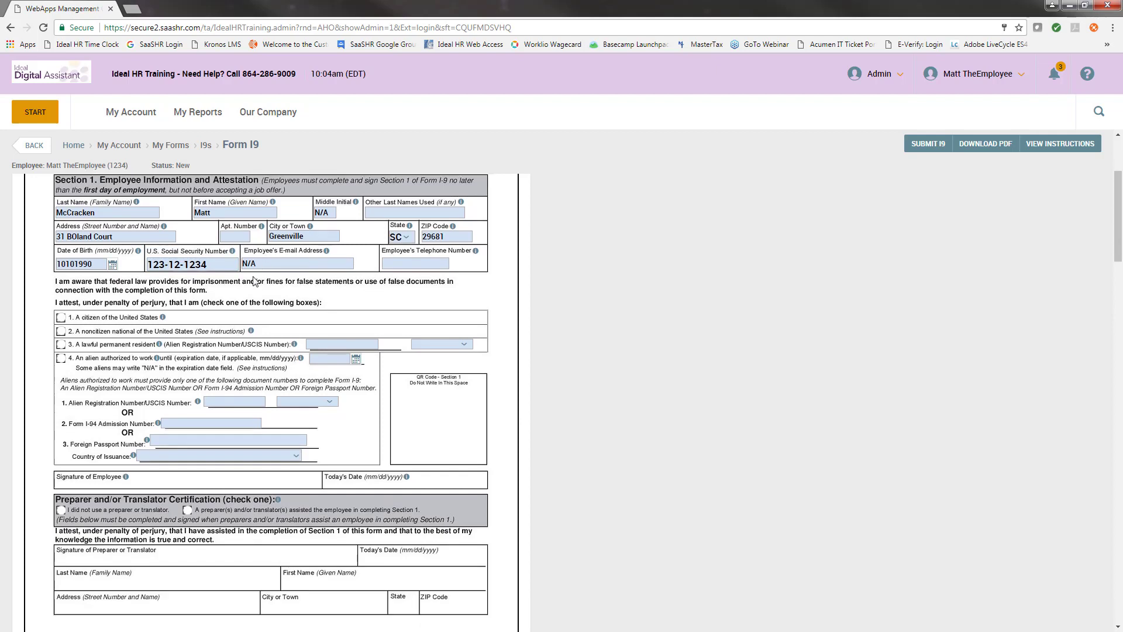
Mark the employee as a U.S. citizen and declare no preparer or translator was used.
click(60, 318)
scroll(242, 337, down, 2)
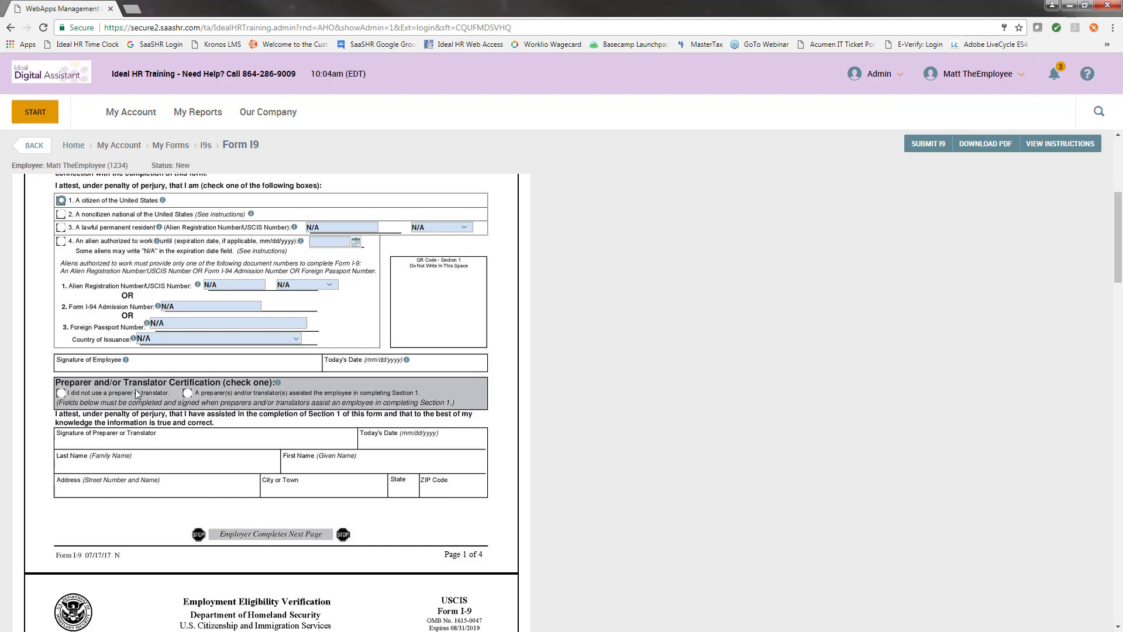
click(61, 393)
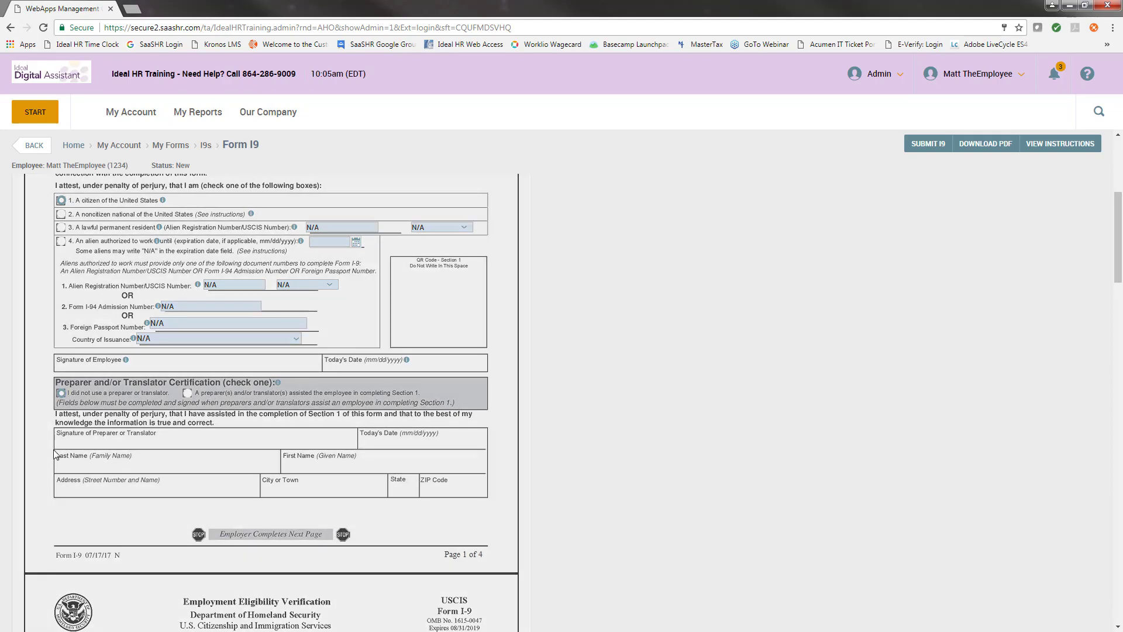
scroll(359, 440, up, 1)
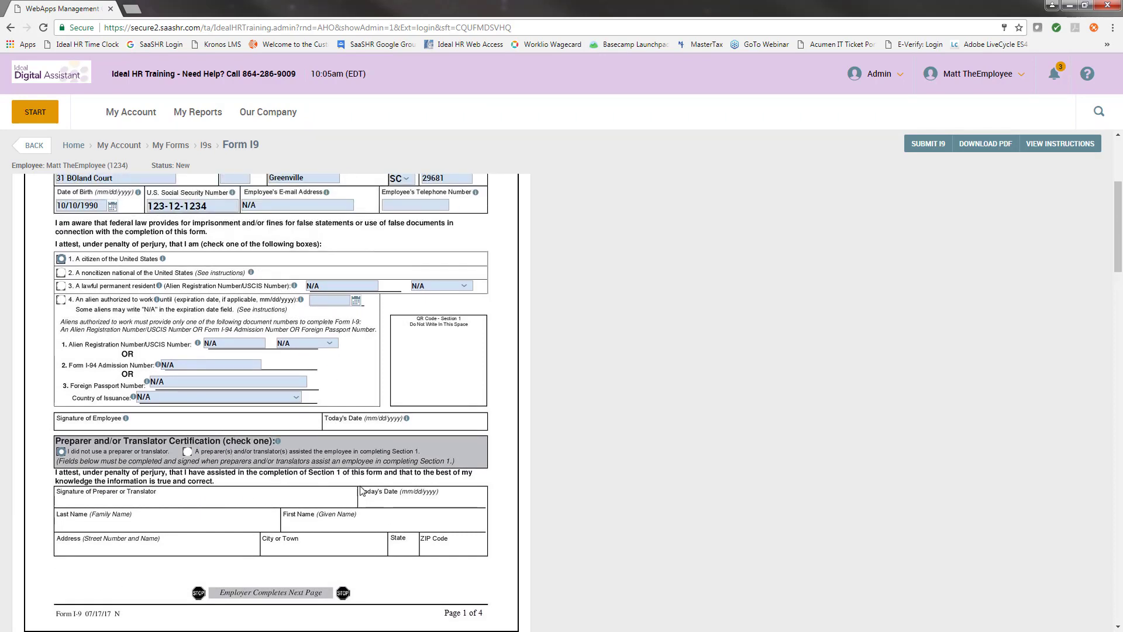
Put n/a in the flagged Apartment Number, Other Last Names and Telephone fields, then resubmit the I-9.
click(918, 150)
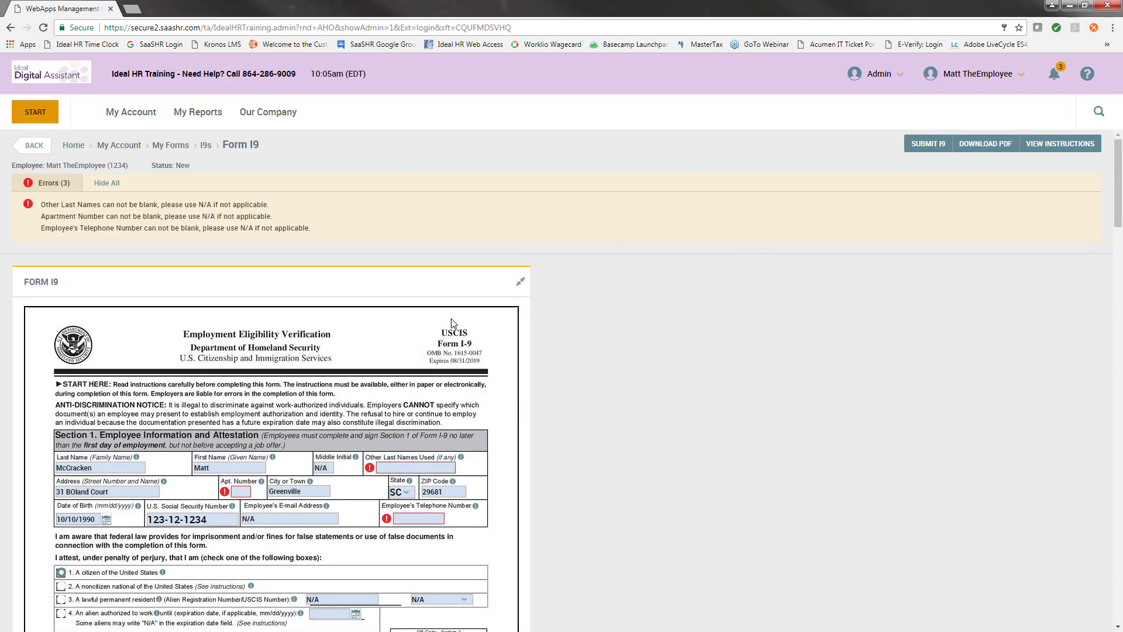
scroll(250, 440, down, 1)
click(245, 433)
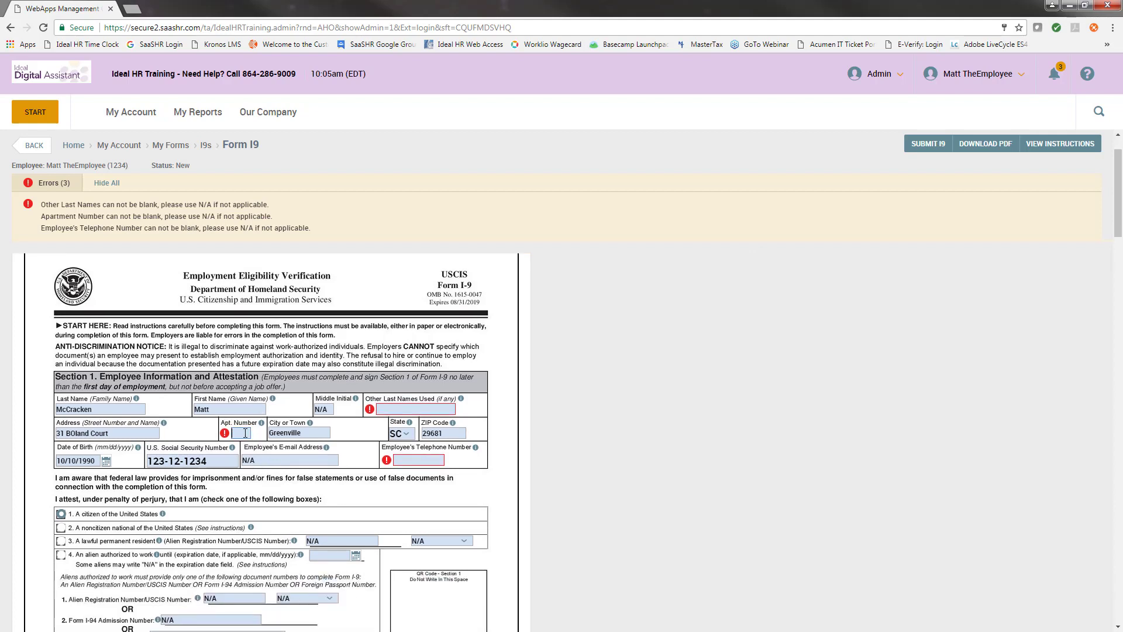
click(387, 409)
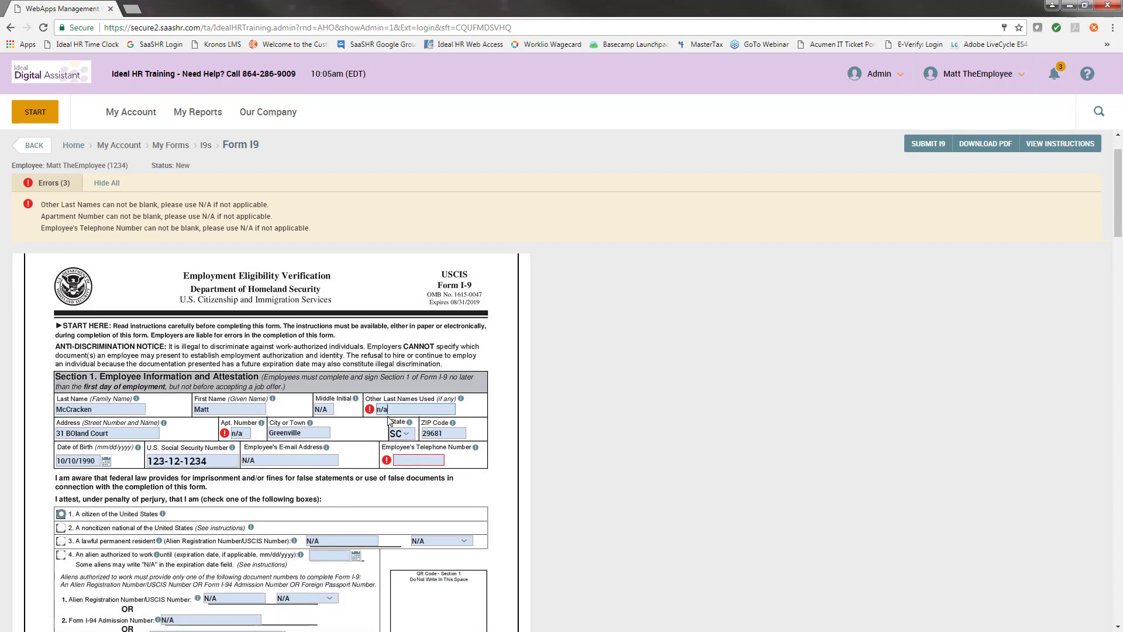
click(406, 457)
scroll(324, 449, down, 2)
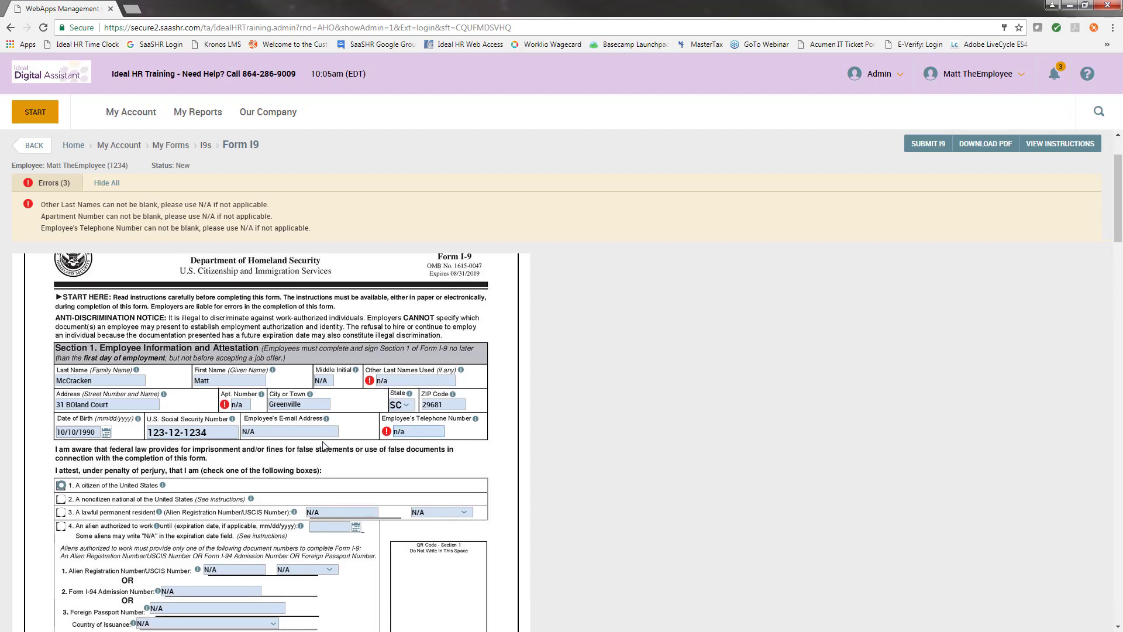
click(935, 146)
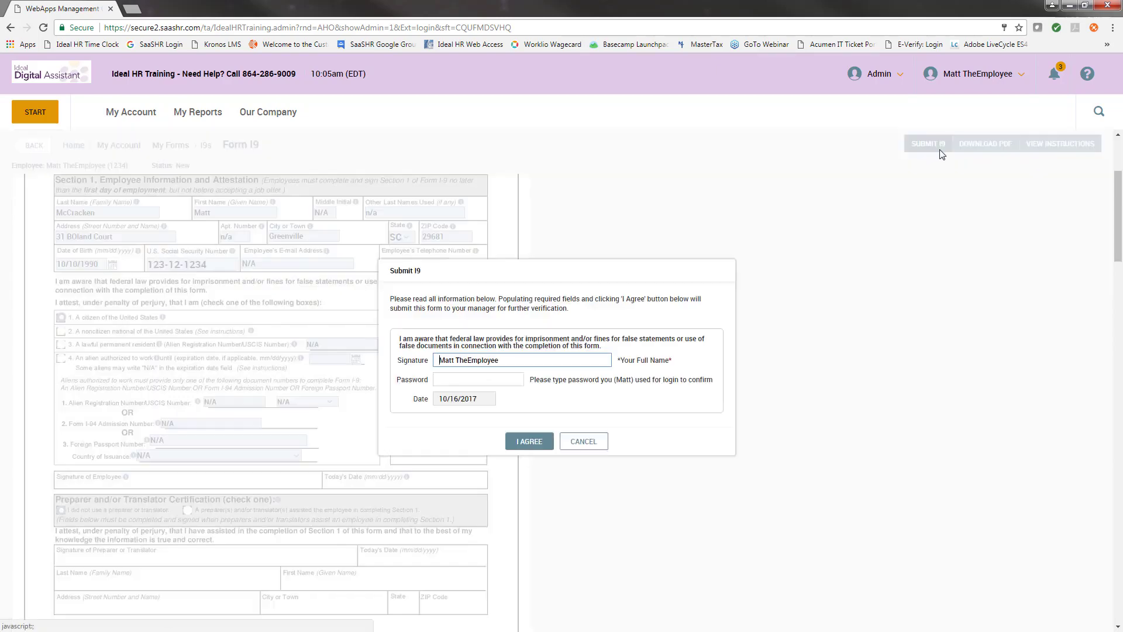
Sign the I-9 with the login password and agree, saving it as Employee Completed.
click(477, 379)
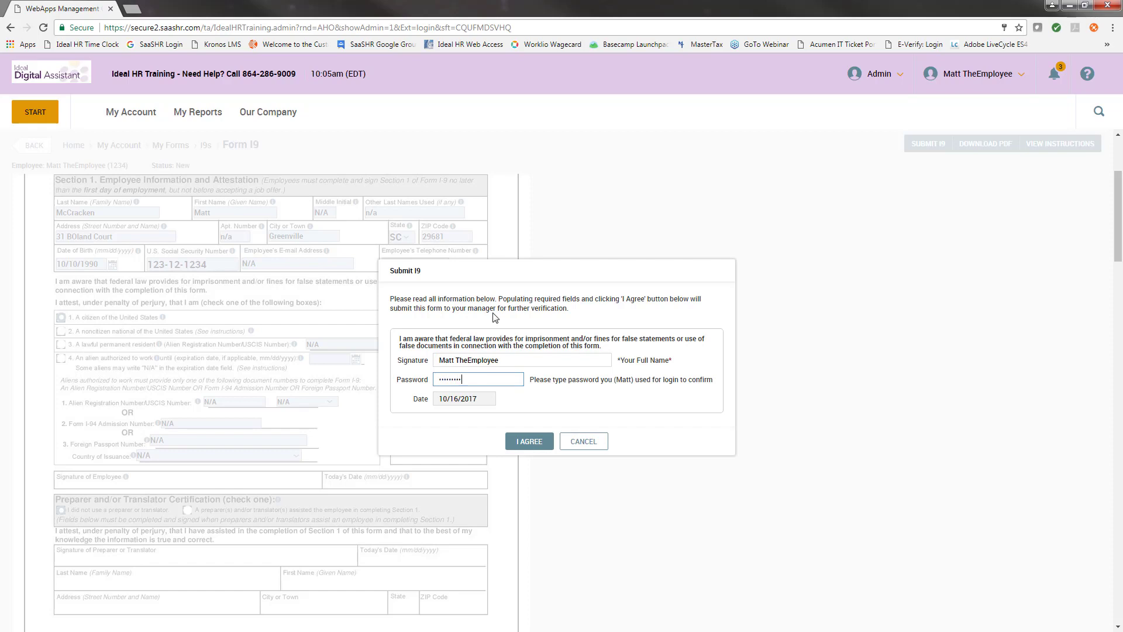
click(525, 442)
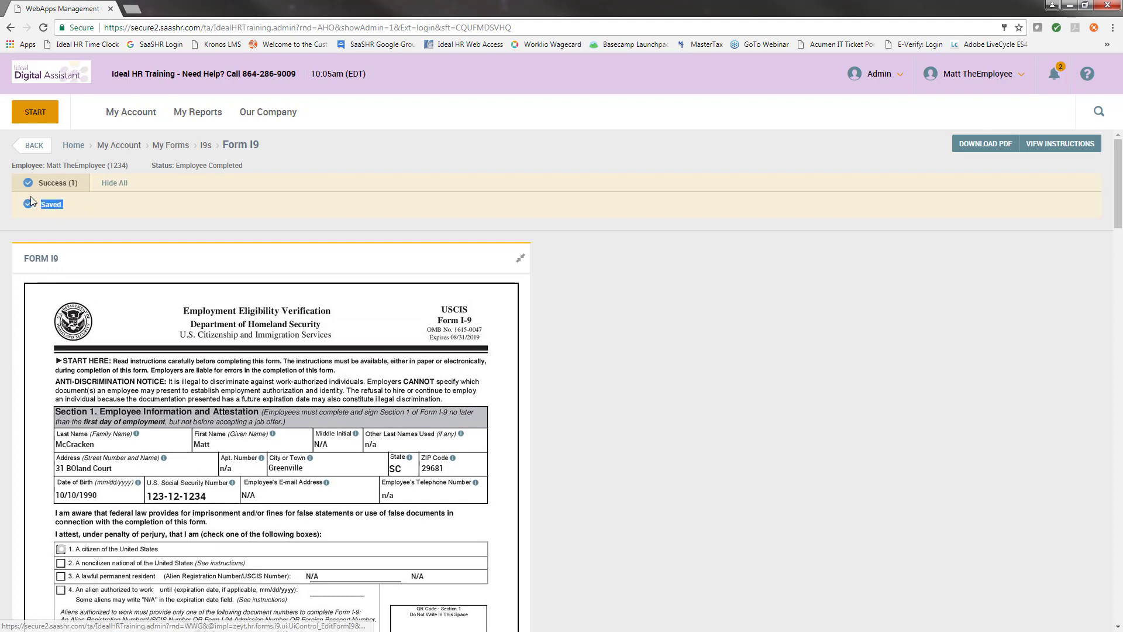
click(96, 204)
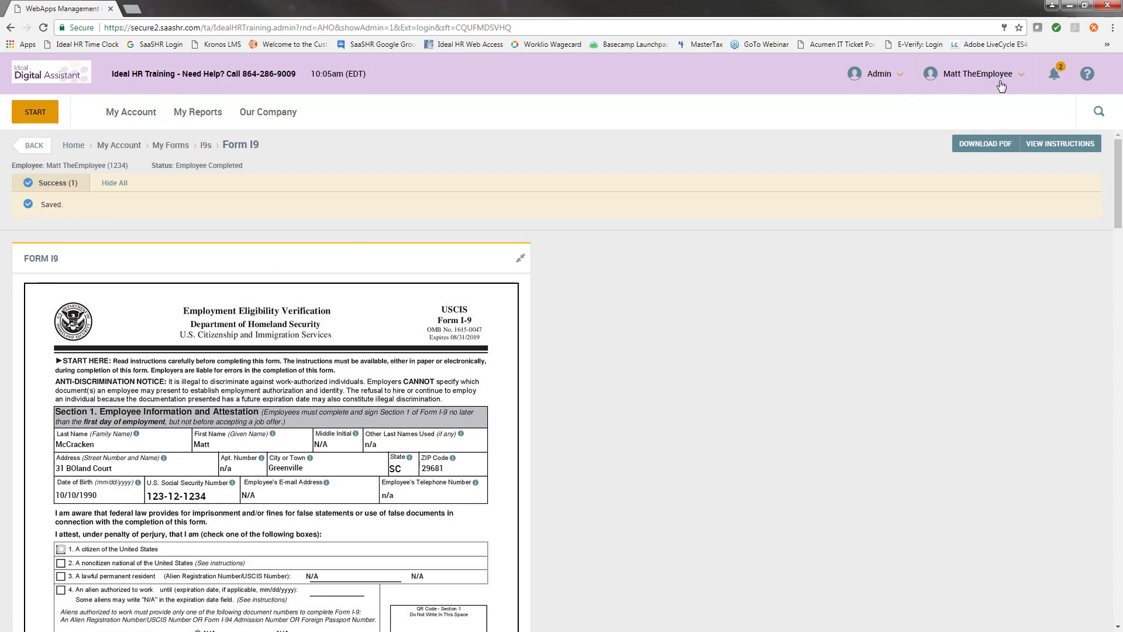
Open the checklist from the I-9 to-do item and check off I-9, reaching 75% completed.
click(1056, 87)
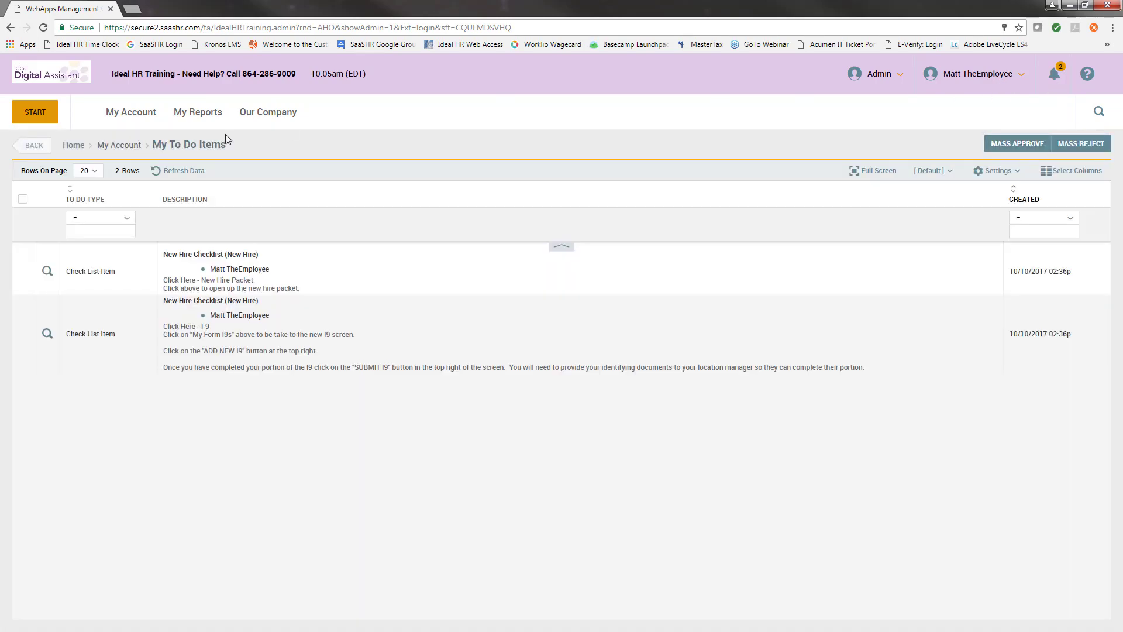
click(47, 335)
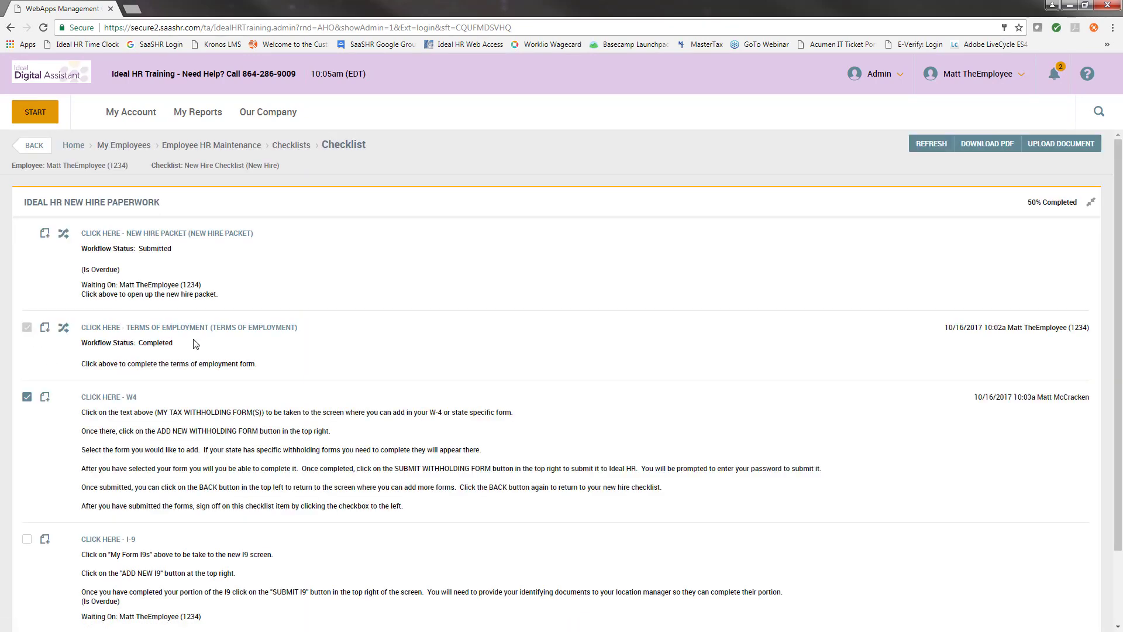
scroll(196, 344, down, 2)
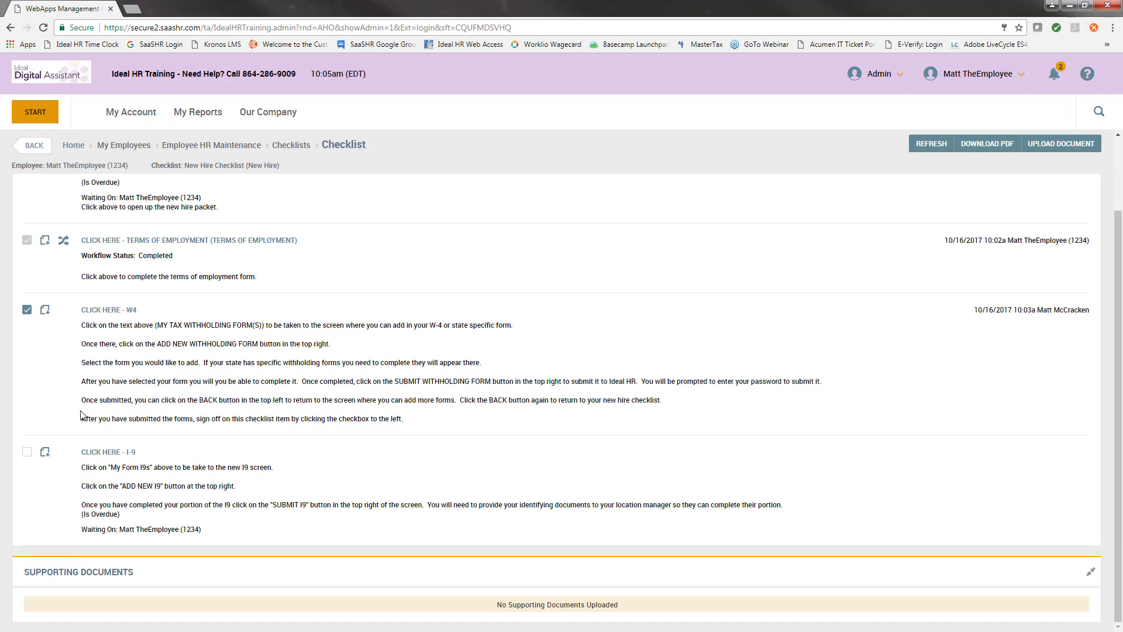
click(27, 453)
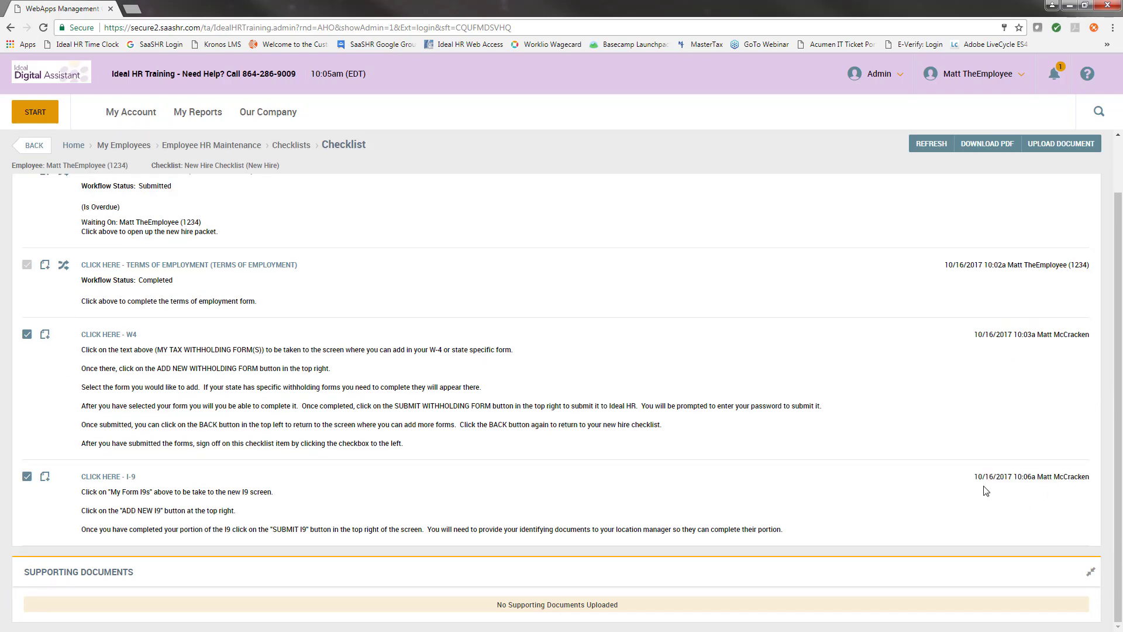
drag(973, 488, 1090, 477)
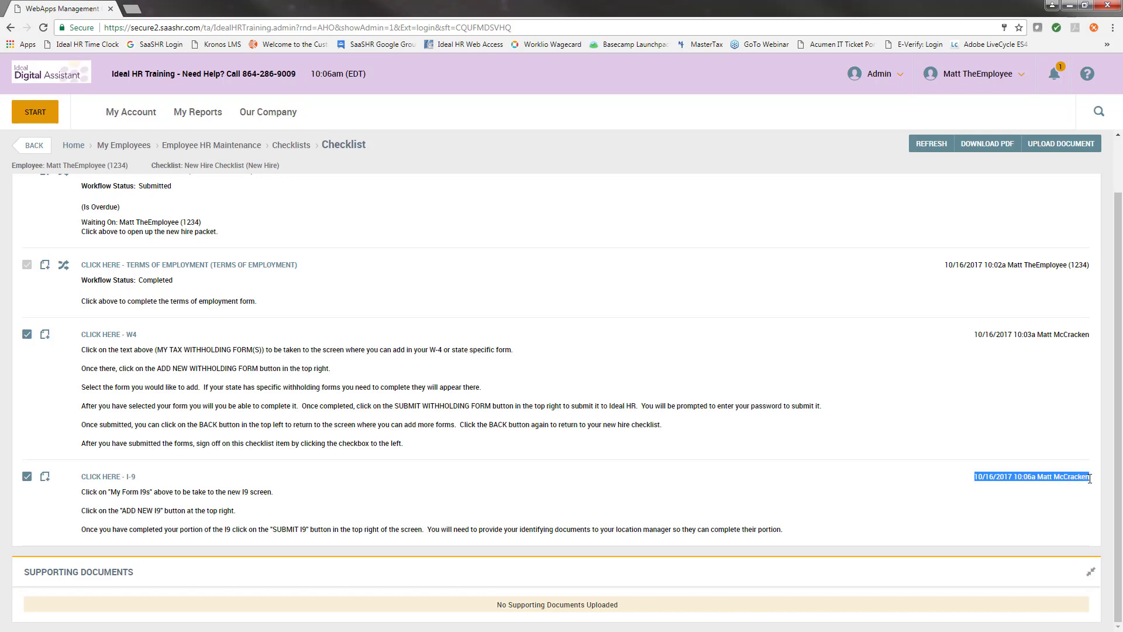
click(1001, 516)
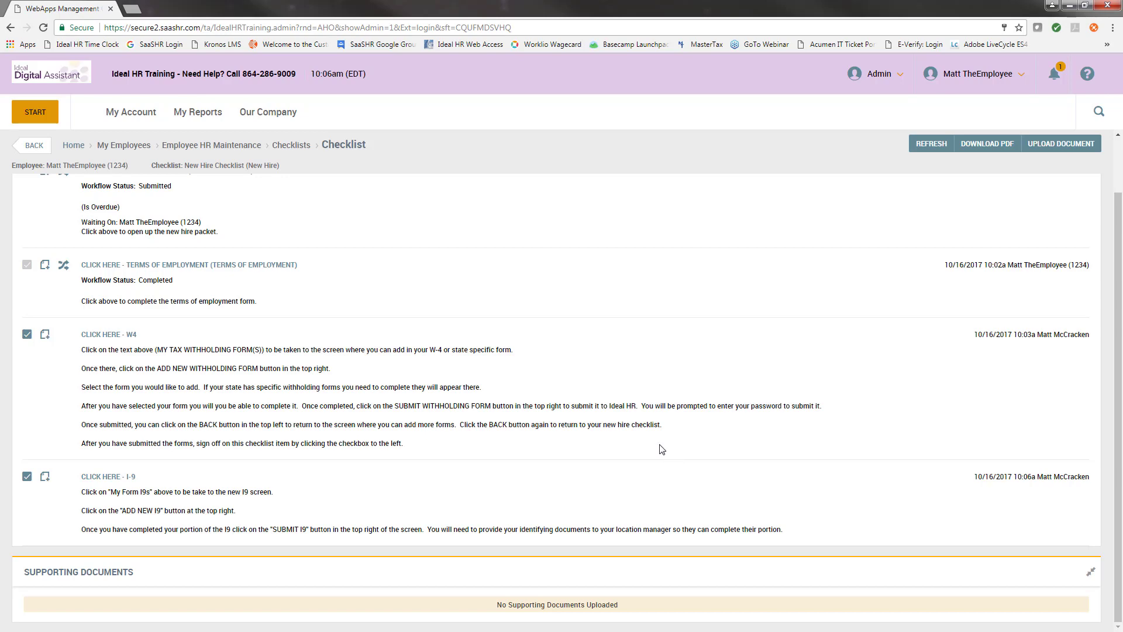
scroll(661, 451, up, 1)
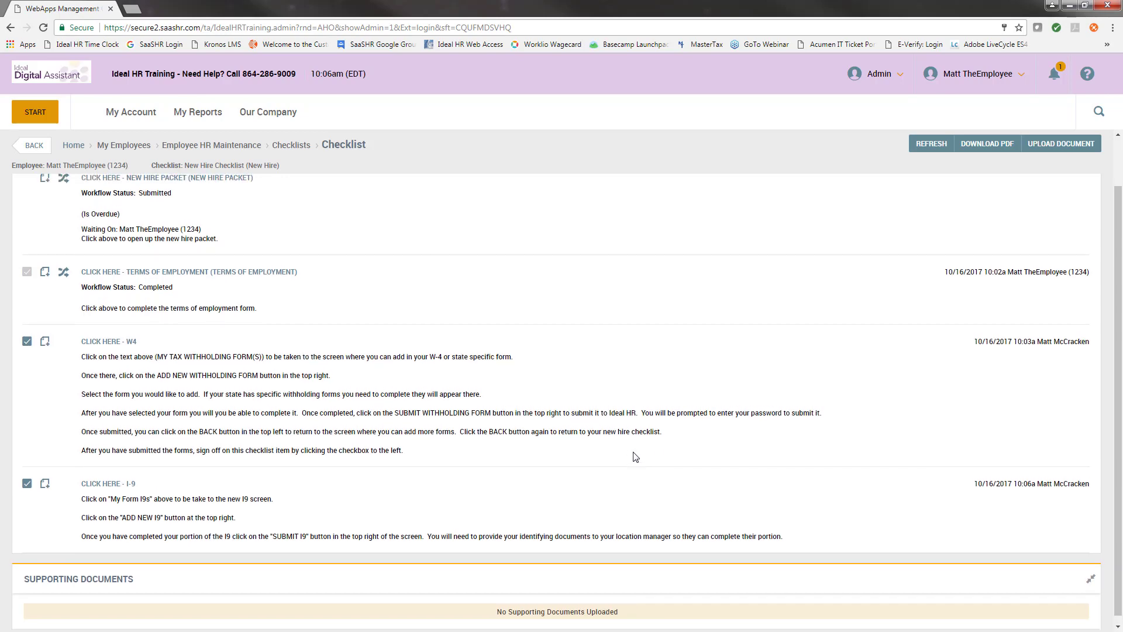